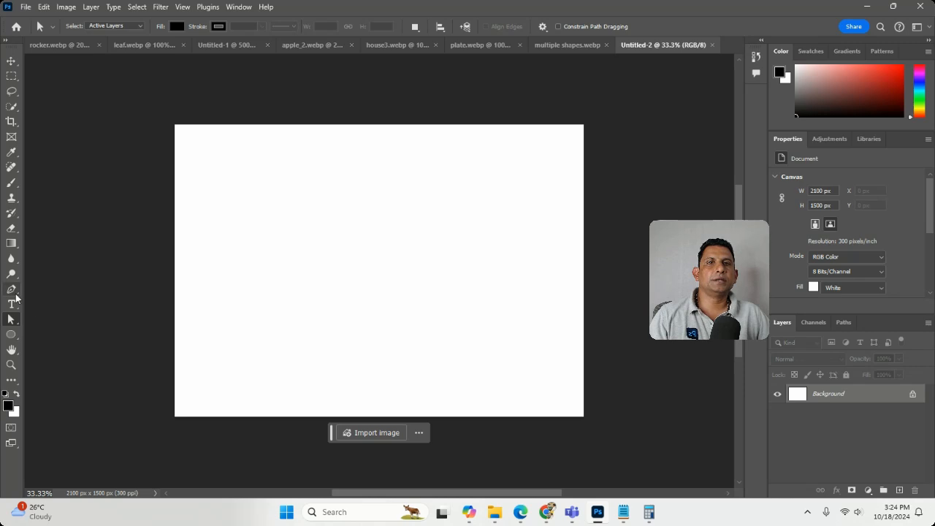
click(10, 290)
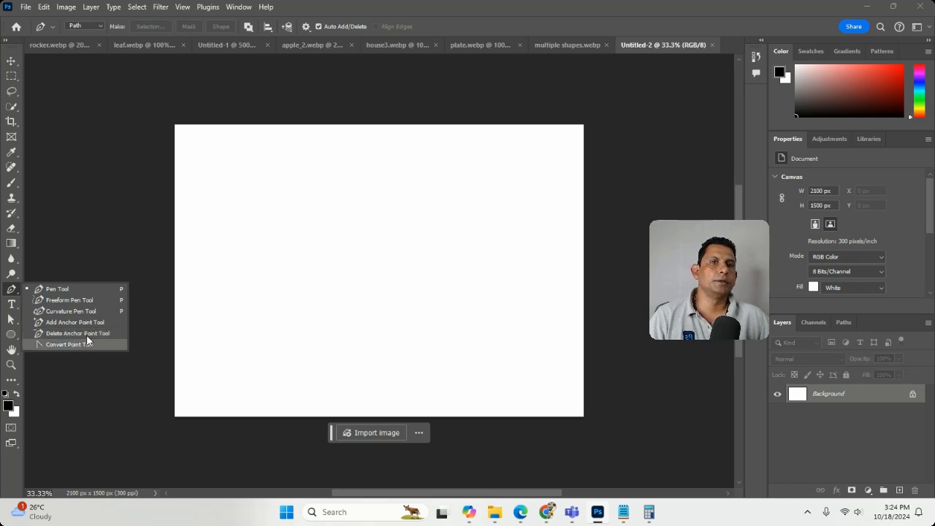
click(102, 269)
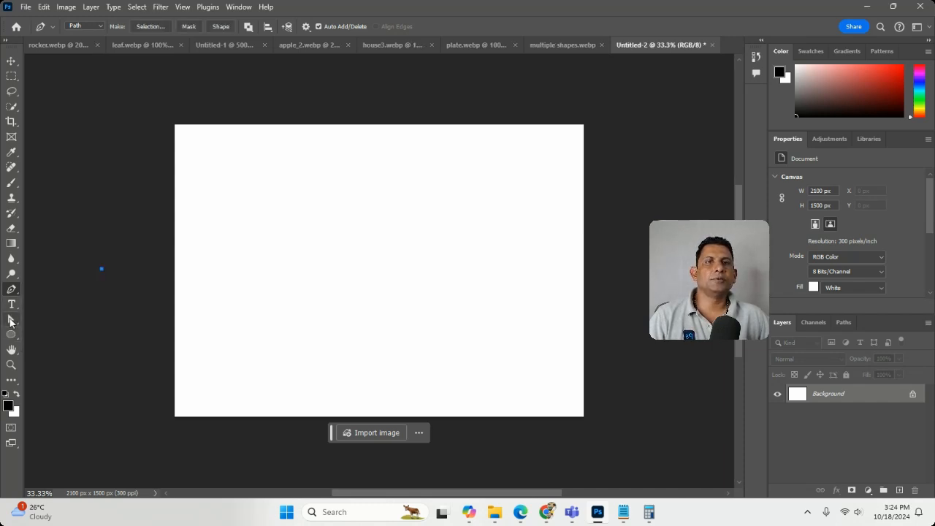
click(10, 320)
right_click(11, 321)
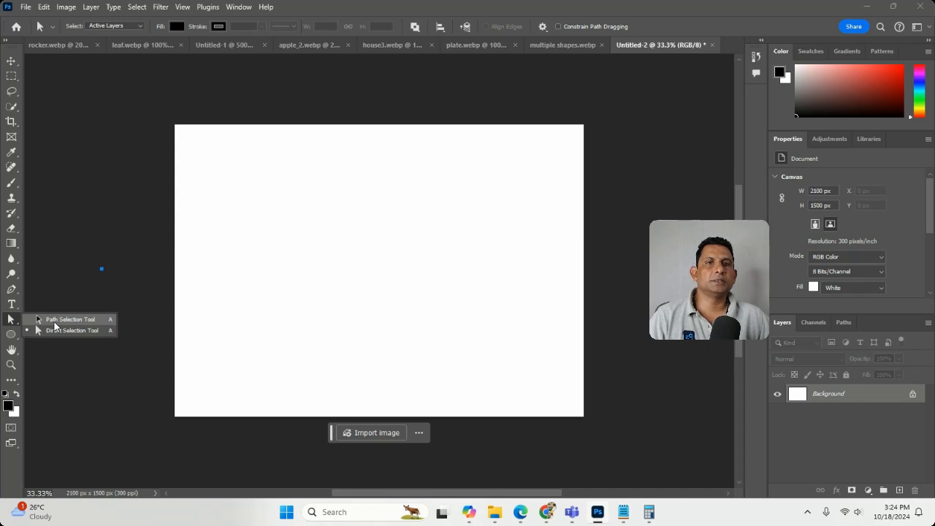
click(55, 329)
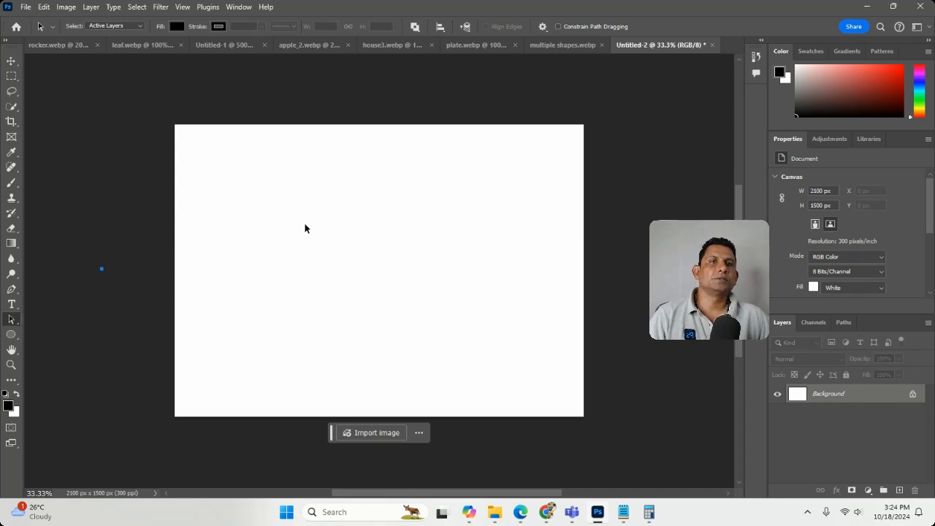
click(11, 289)
click(250, 238)
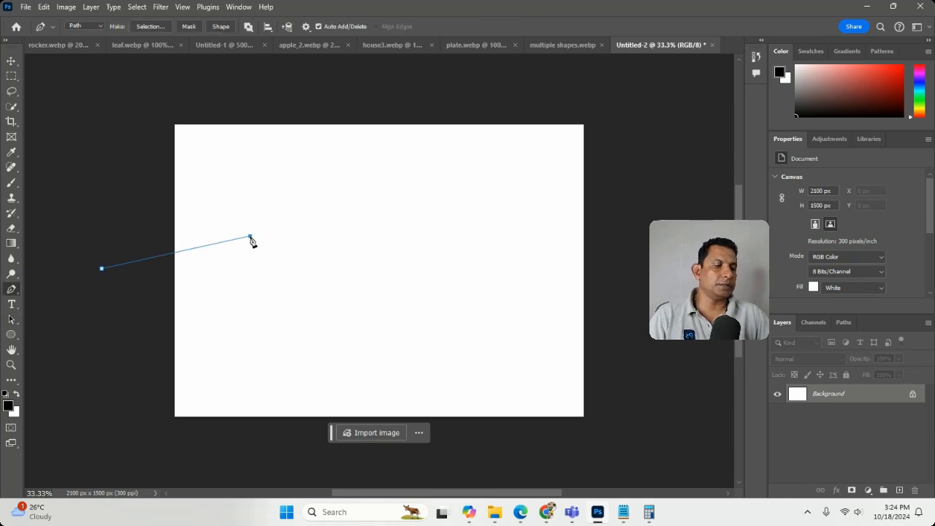
key(ctrl+z)
key(ctrl+z)
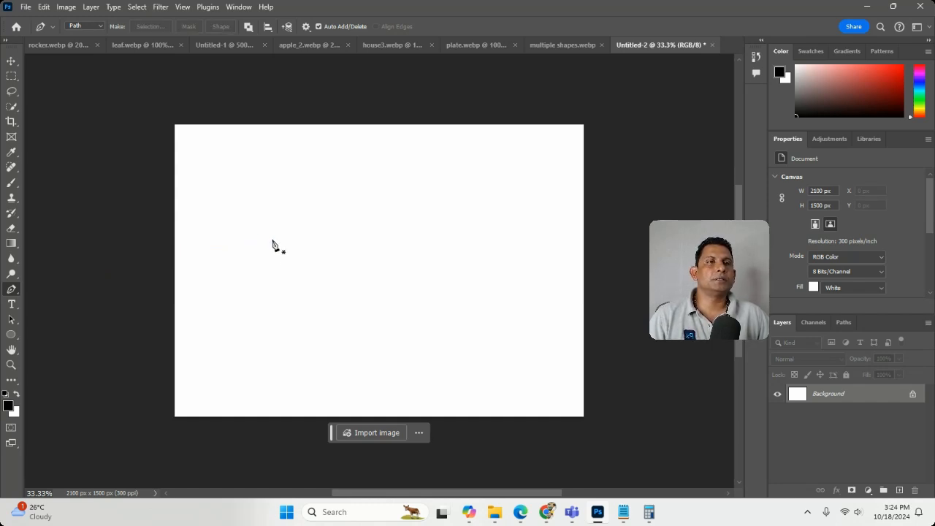
Step: Draw a closed teardrop-shaped path in the middle of the canvas with the Pen tool, with a pointed lower-left end and a curved upper-right anchor
click(273, 277)
drag(423, 204, 474, 266)
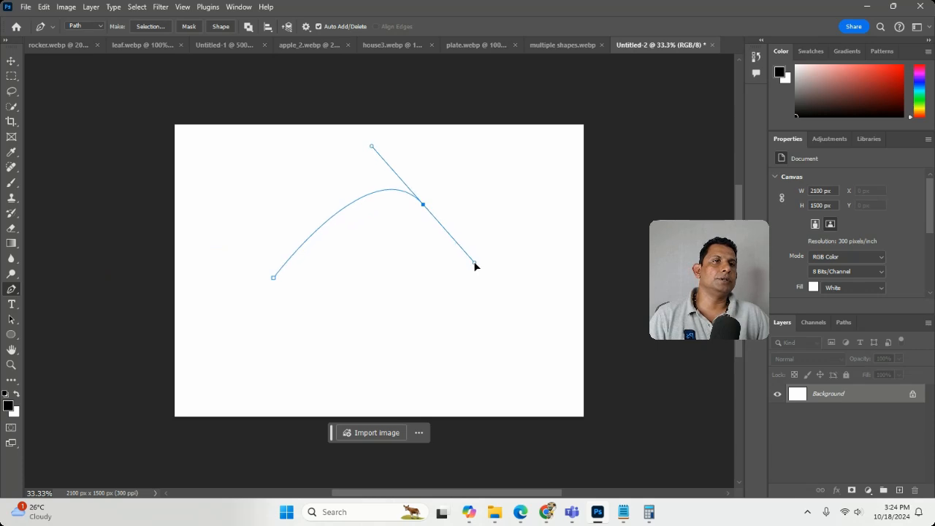
click(274, 278)
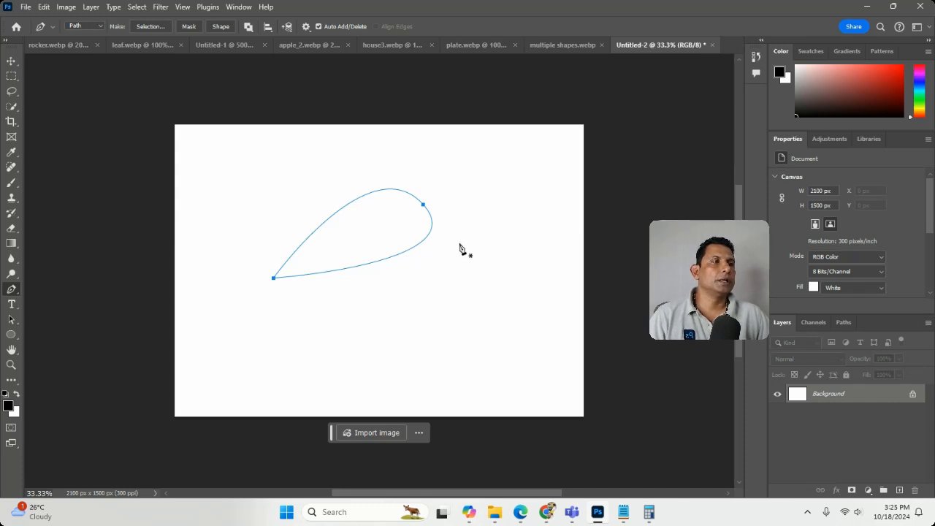
Step: Float the list of paths beside the canvas and save the work path as Path 1
click(844, 326)
drag(844, 326, 596, 185)
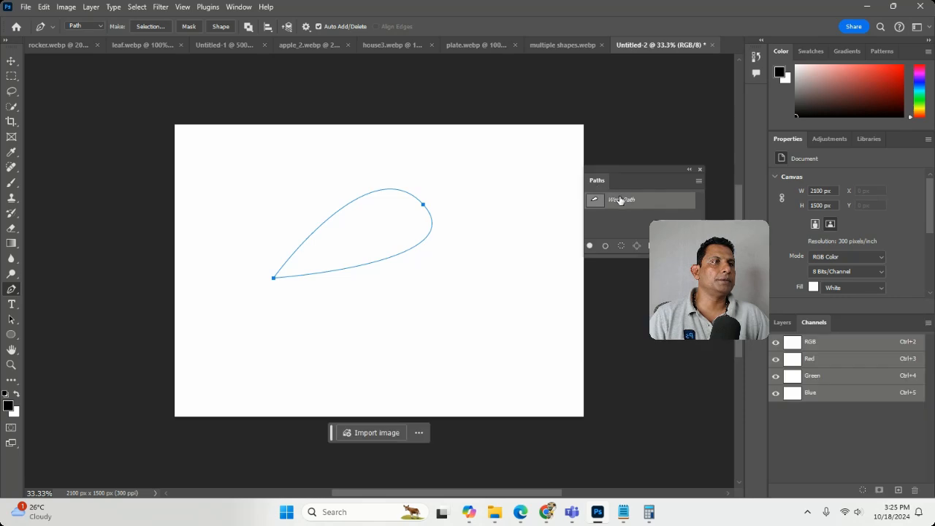
double_click(621, 200)
click(531, 157)
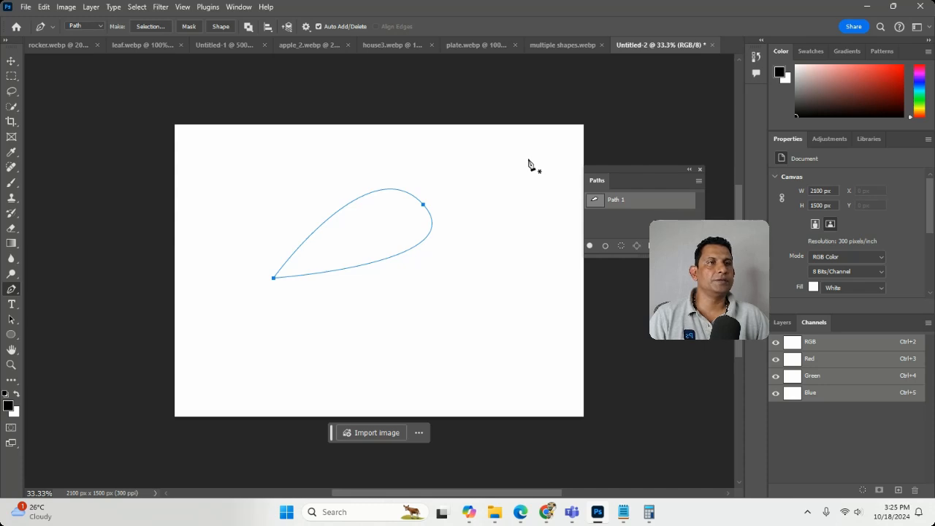
Step: Add an anchor point on the teardrop's lower edge and move it down and slightly right with the Direct Selection tool
right_click(14, 291)
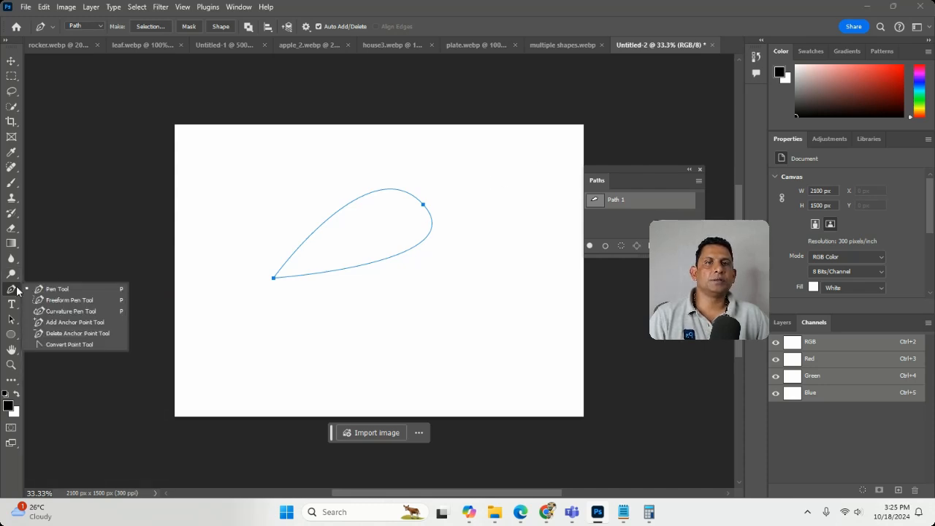
click(59, 323)
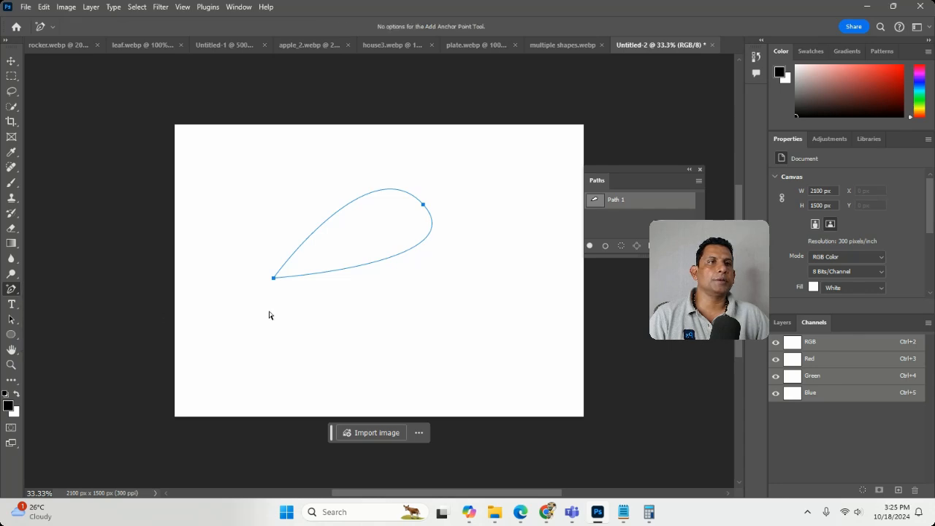
click(372, 264)
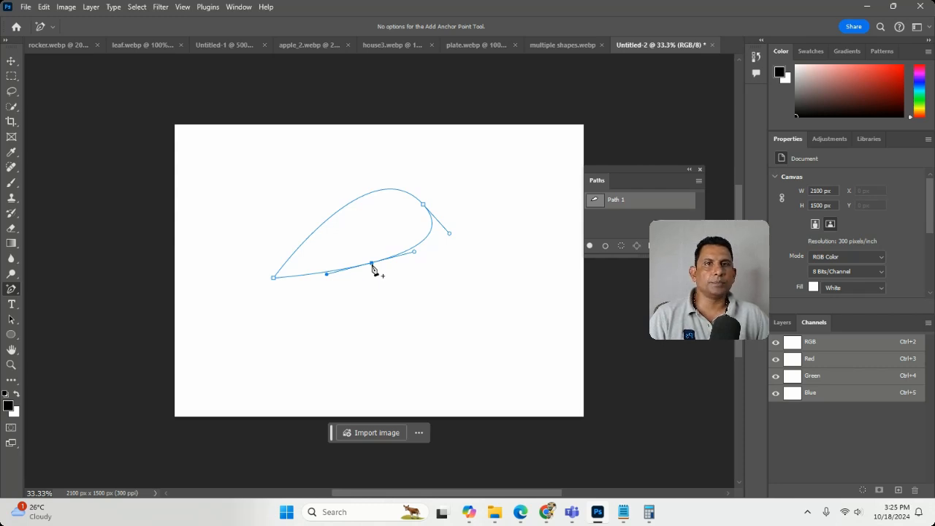
click(19, 323)
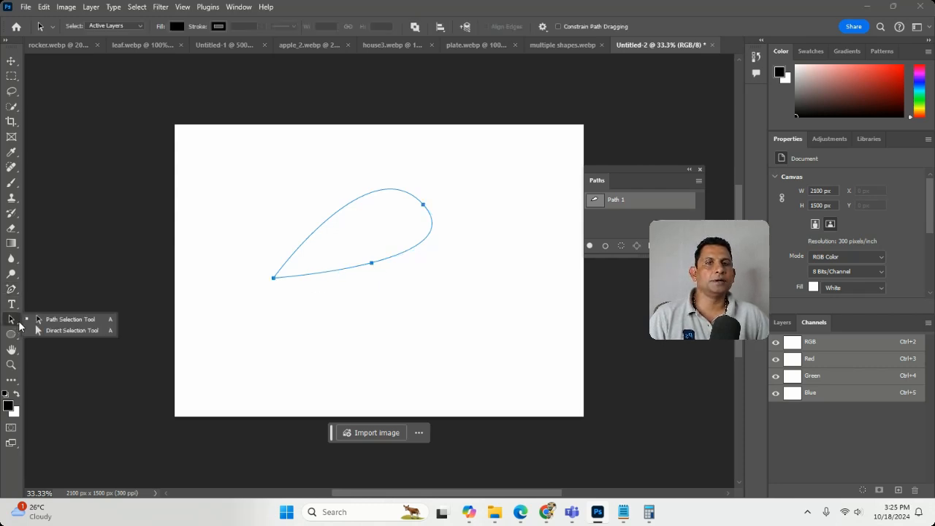
click(40, 330)
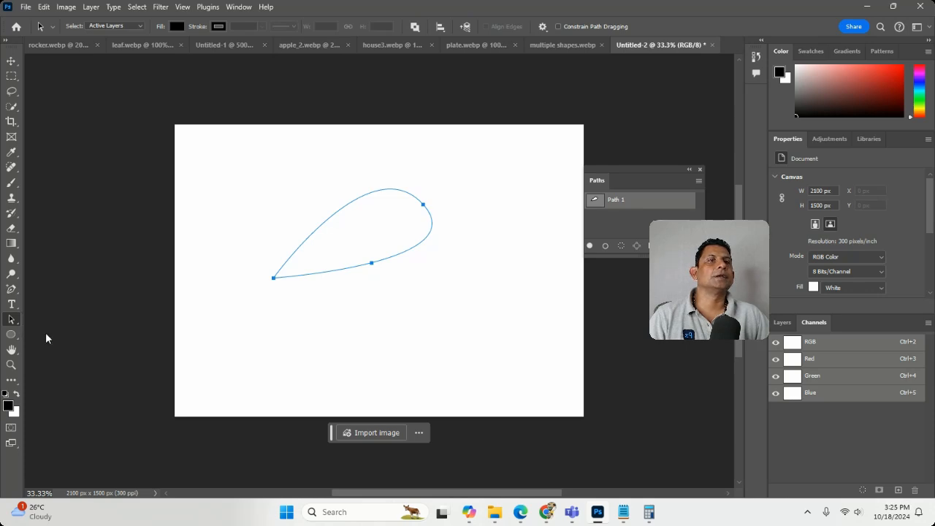
click(397, 257)
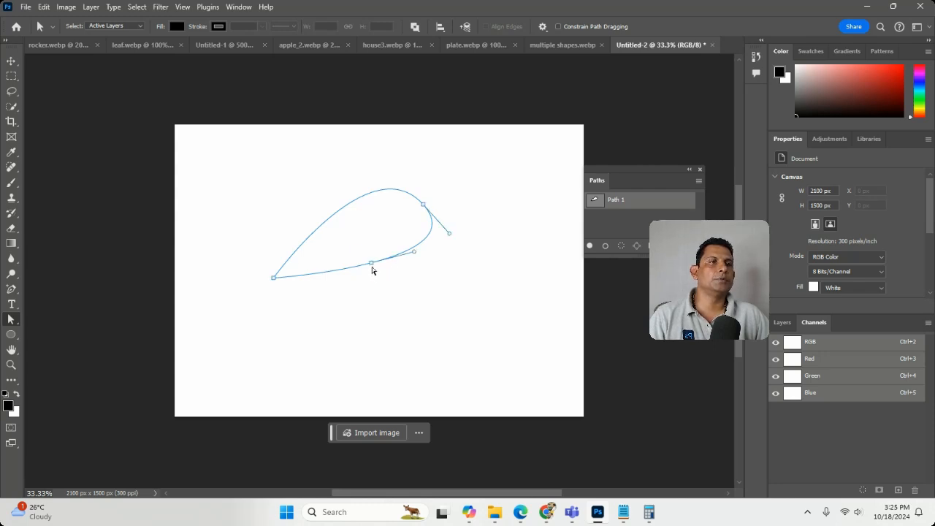
drag(371, 268, 400, 338)
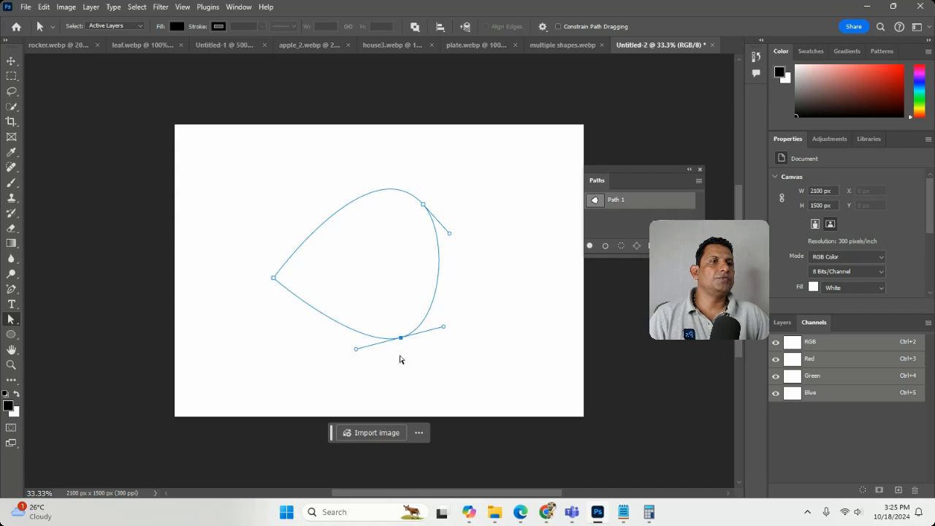
Step: Add another anchor point on the shape's lower-left edge and pull it outward to the lower left
click(12, 290)
click(322, 314)
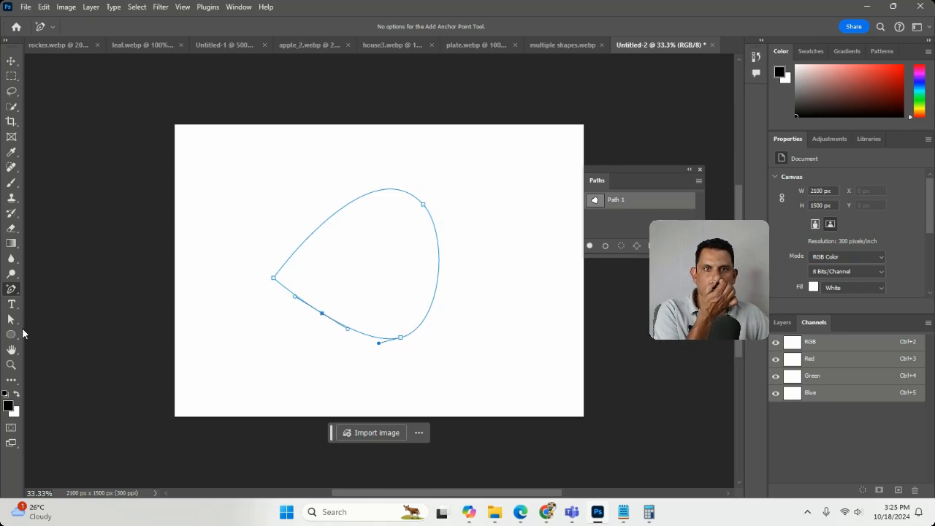
click(11, 319)
drag(322, 315, 265, 370)
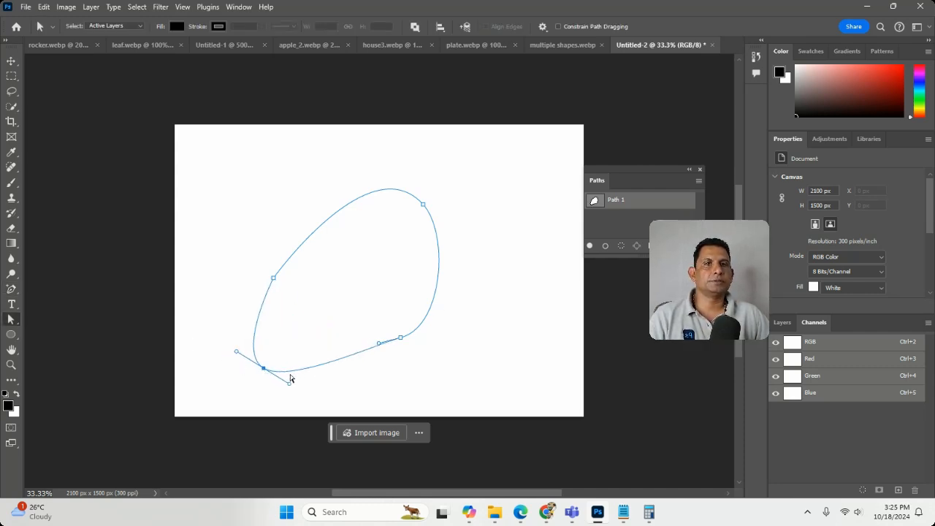
Step: Remove the lower-left anchor point from the path with the Delete Anchor Point tool
click(18, 291)
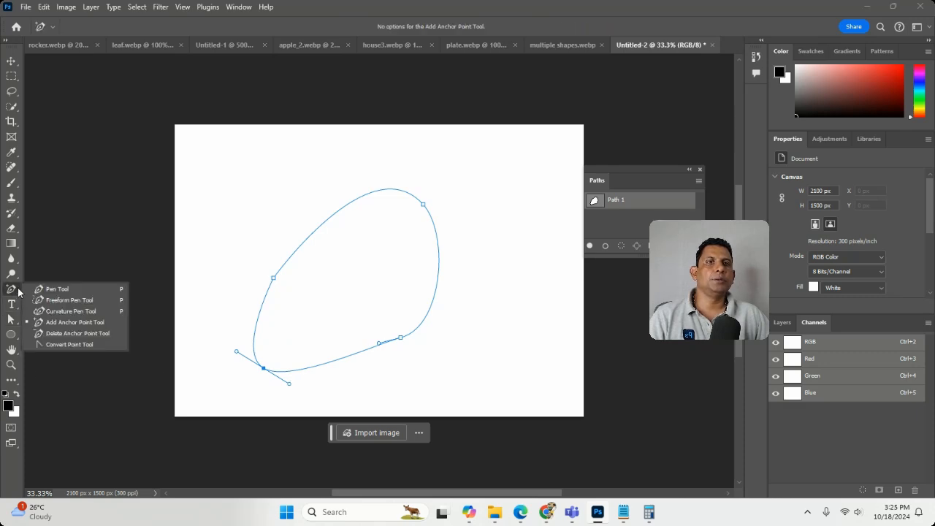
click(57, 335)
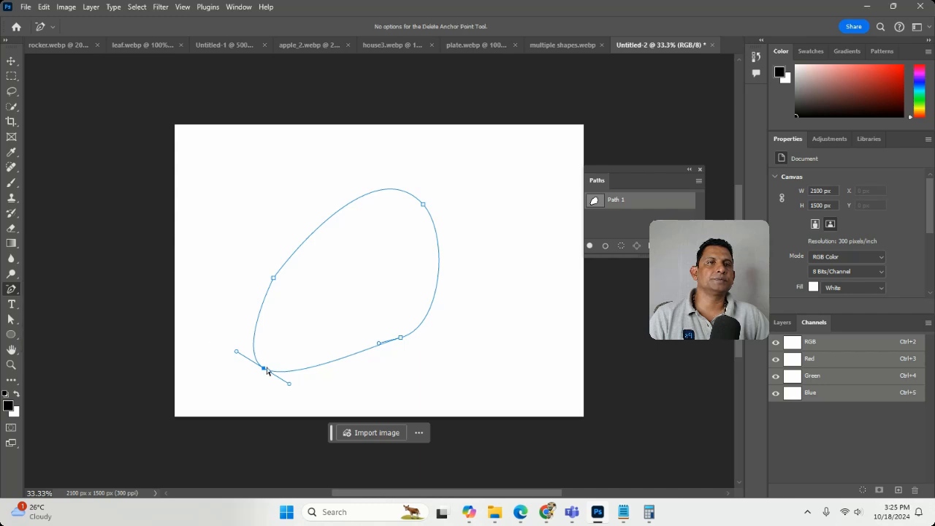
click(264, 367)
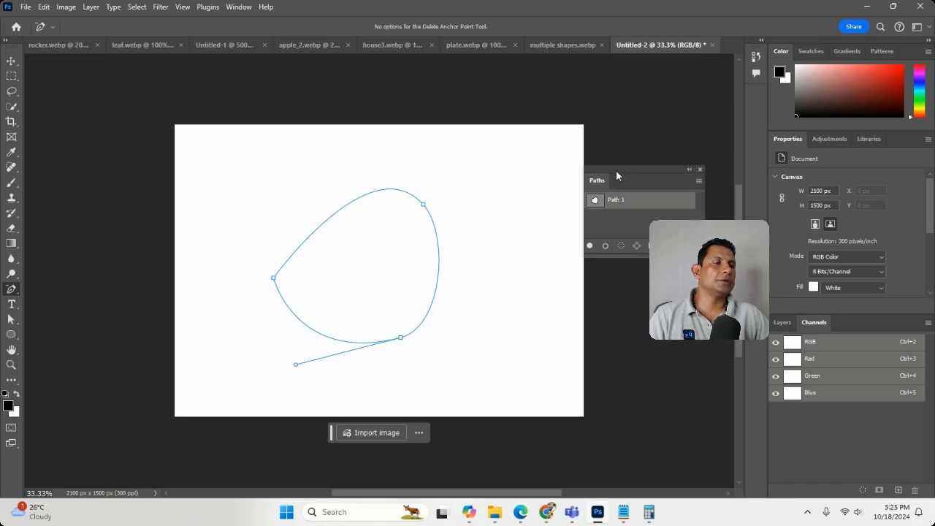
Step: Make a new anti-aliased selection from Path 1 with a feather radius of 0 pixels
drag(616, 169, 647, 156)
right_click(648, 194)
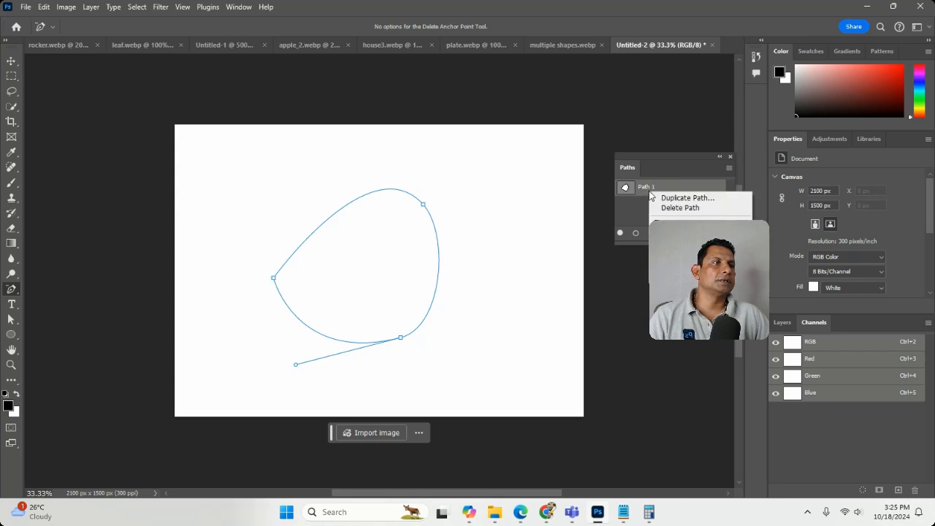
click(683, 227)
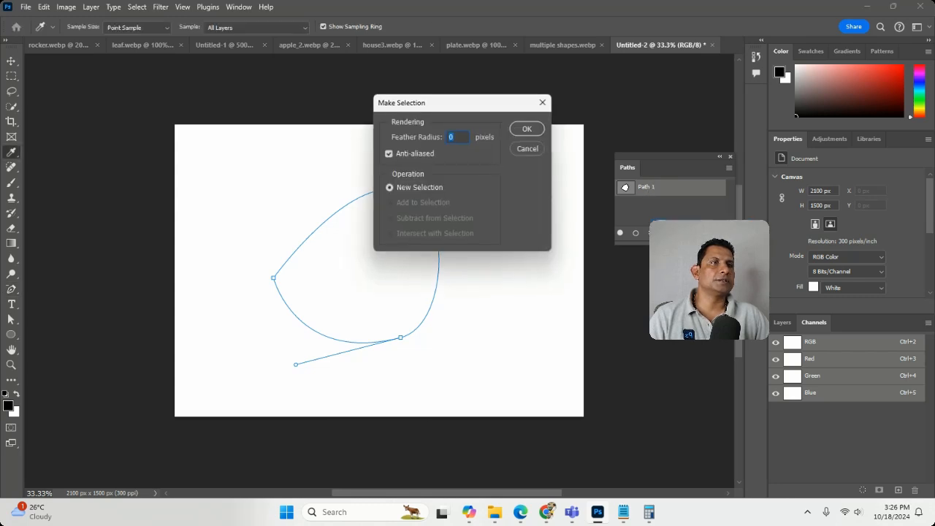
click(533, 128)
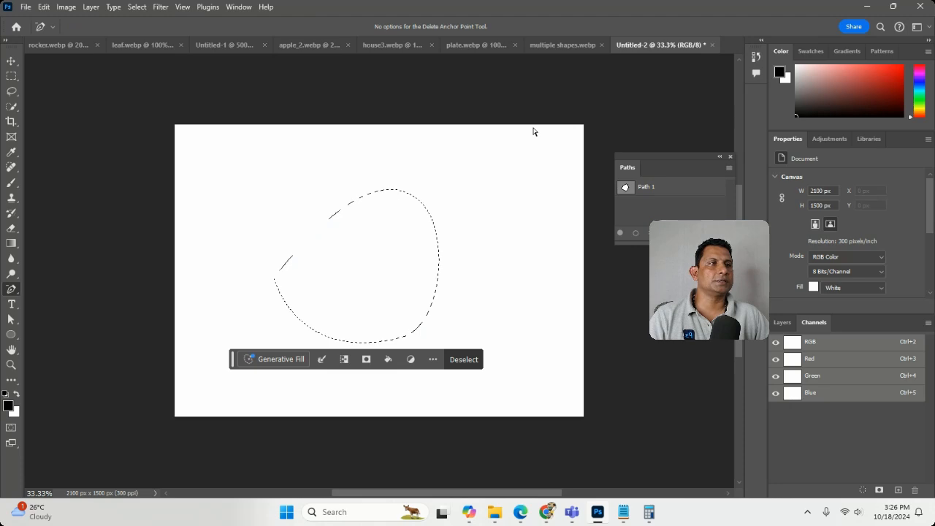
Step: Fill the selected shape with the black foreground colour on a new layer and deselect it
click(782, 325)
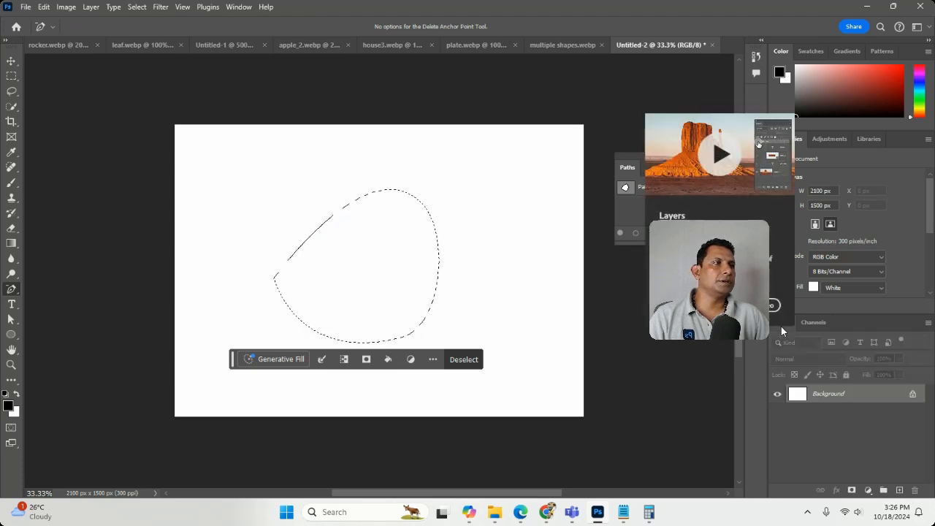
click(898, 490)
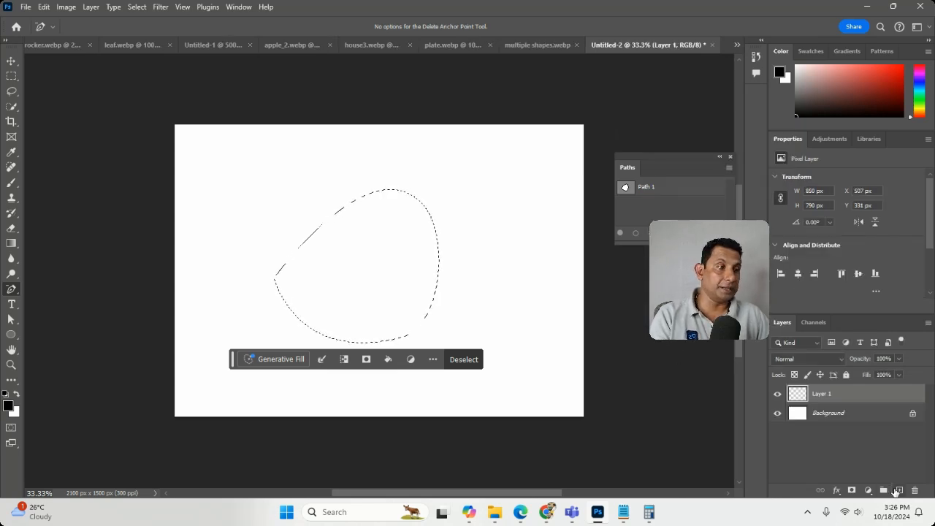
key(alt+BackSpace)
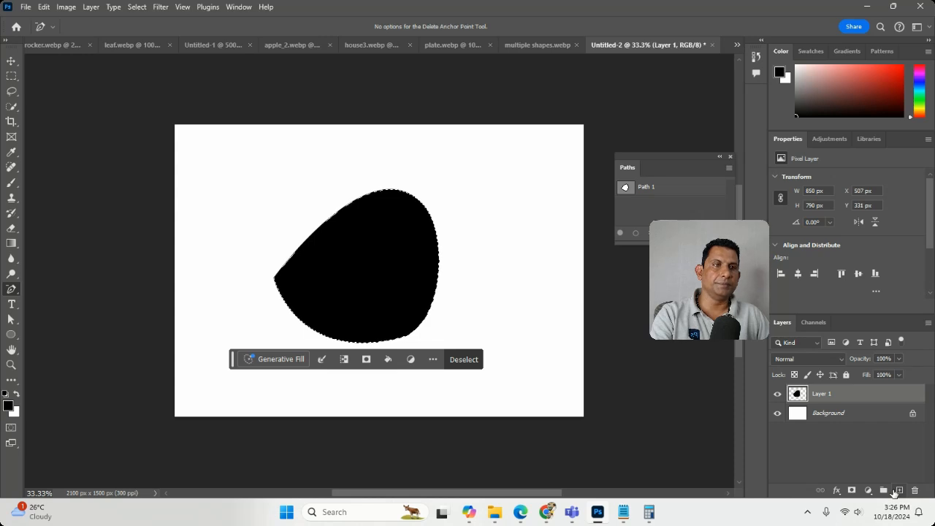
key(ctrl+d)
Step: Undo the black fill and the new layer, then reselect Path 1 and clear the selection
key(ctrl+z)
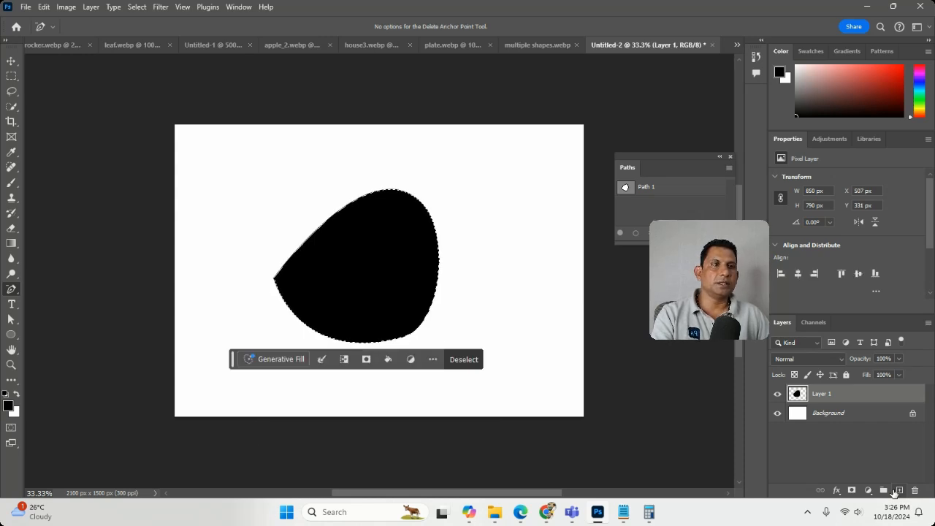
key(ctrl+z)
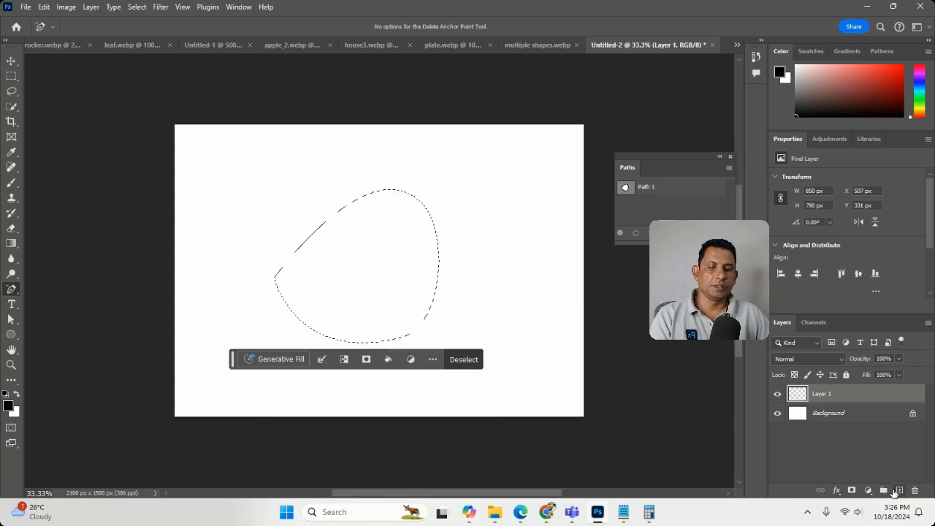
key(ctrl+z)
click(657, 188)
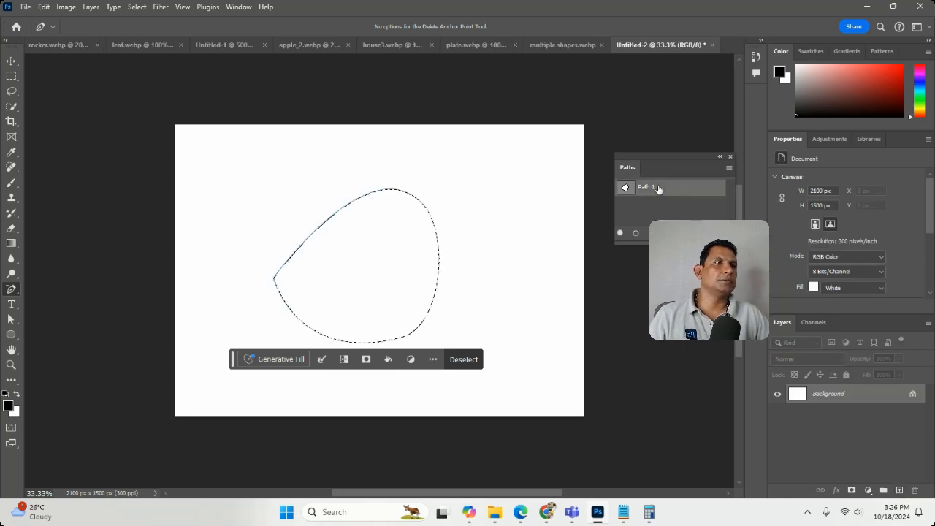
key(ctrl+d)
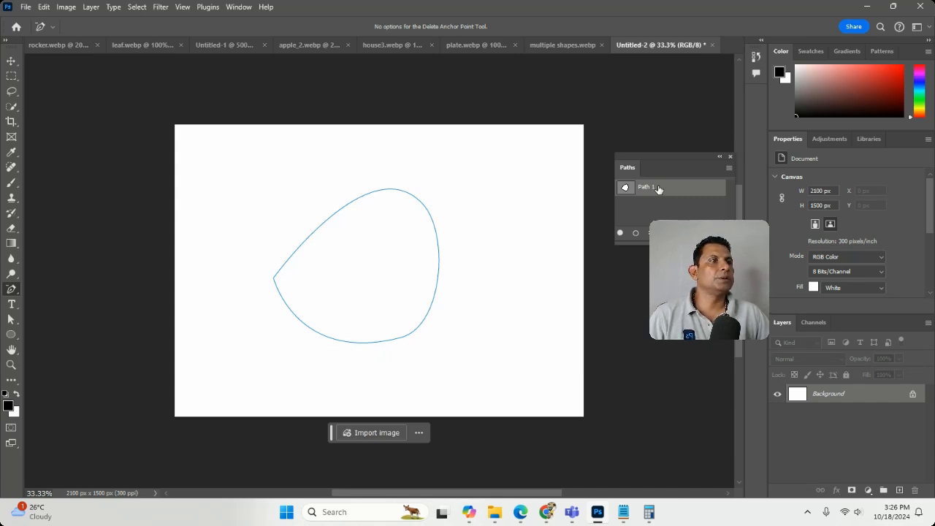
Step: Stroke Path 1 using the Brush as the stroke tool, without simulated pressure
right_click(658, 189)
click(694, 239)
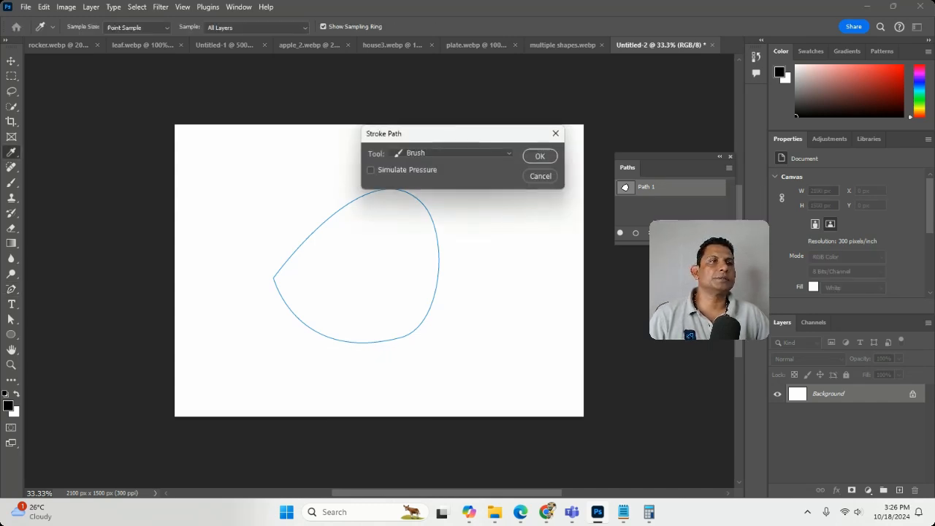
click(468, 153)
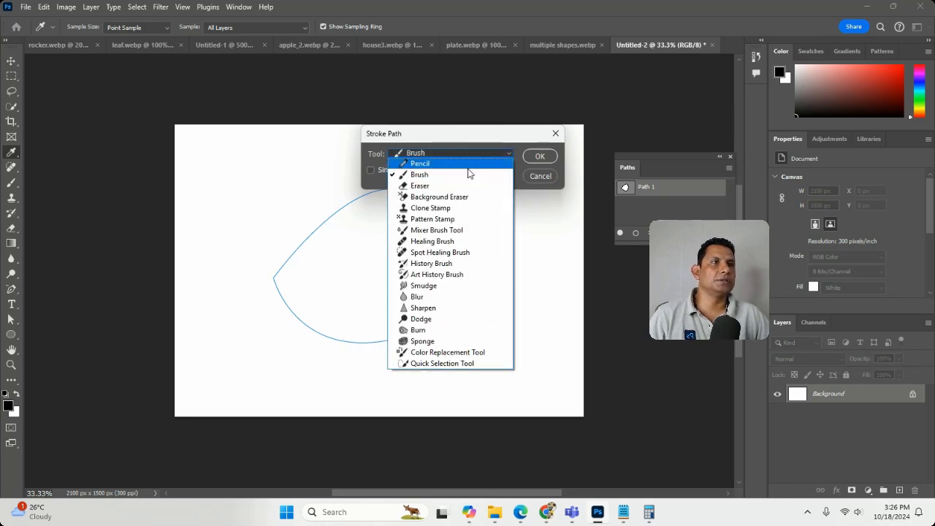
click(472, 175)
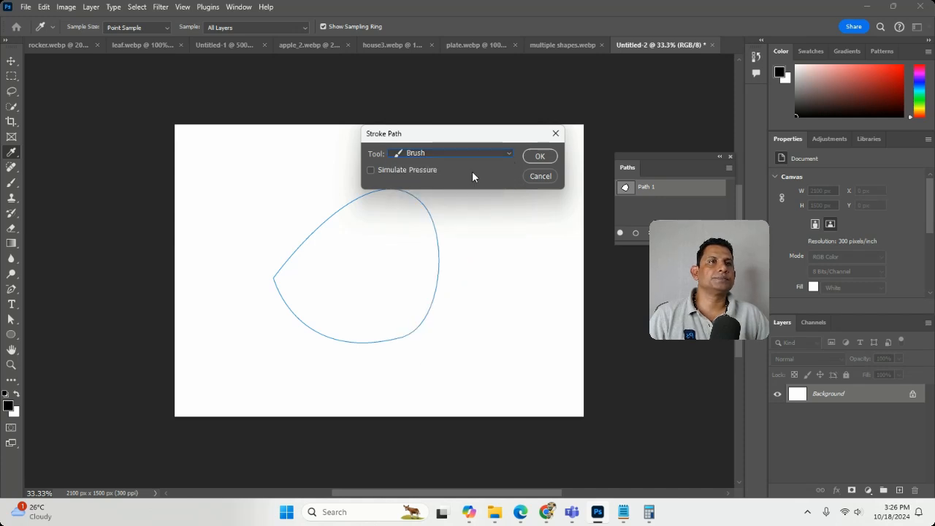
click(538, 156)
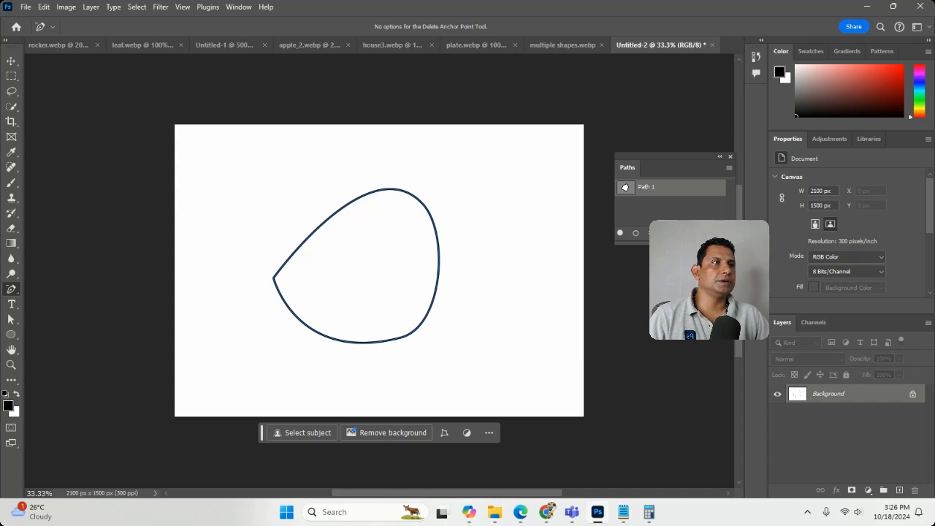
Step: Delete Path 1 and clear the artwork by filling the Background layer with black and finally with the white background colour
click(715, 233)
click(414, 194)
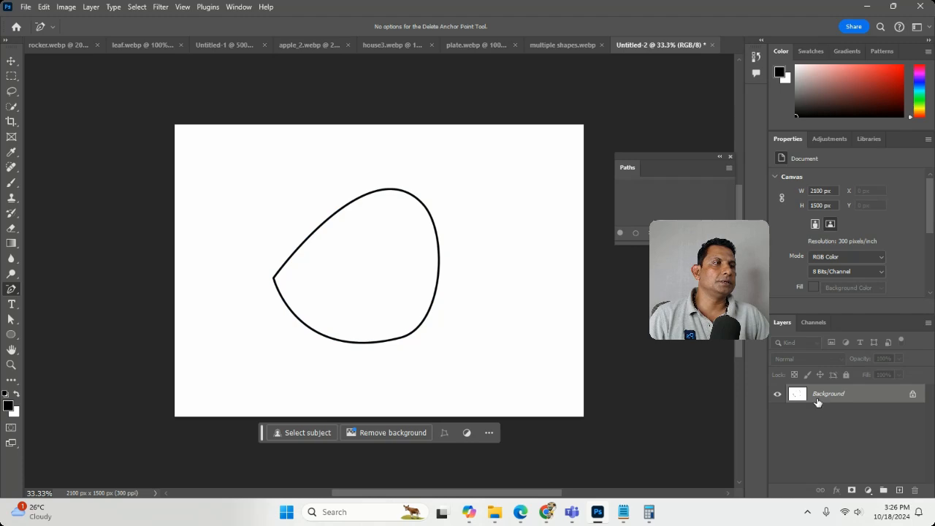
key(alt+BackSpace)
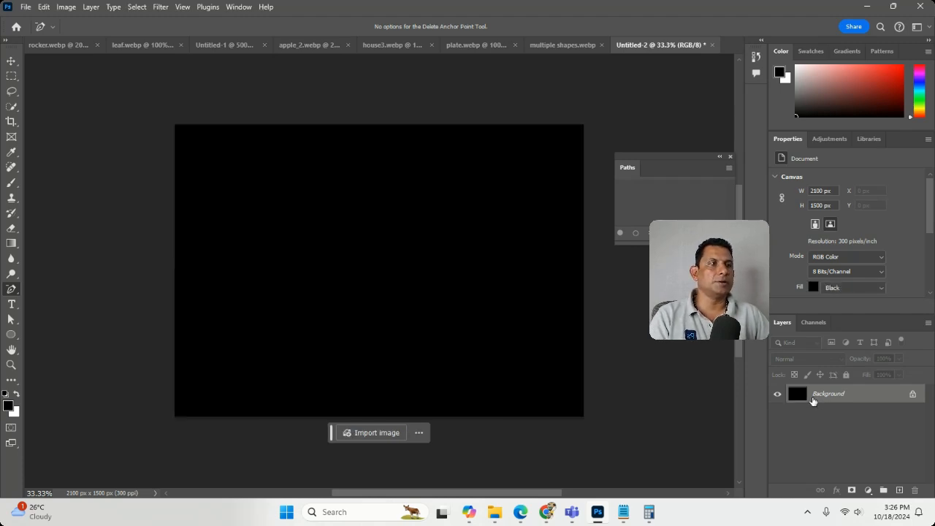
key(ctrl+BackSpace)
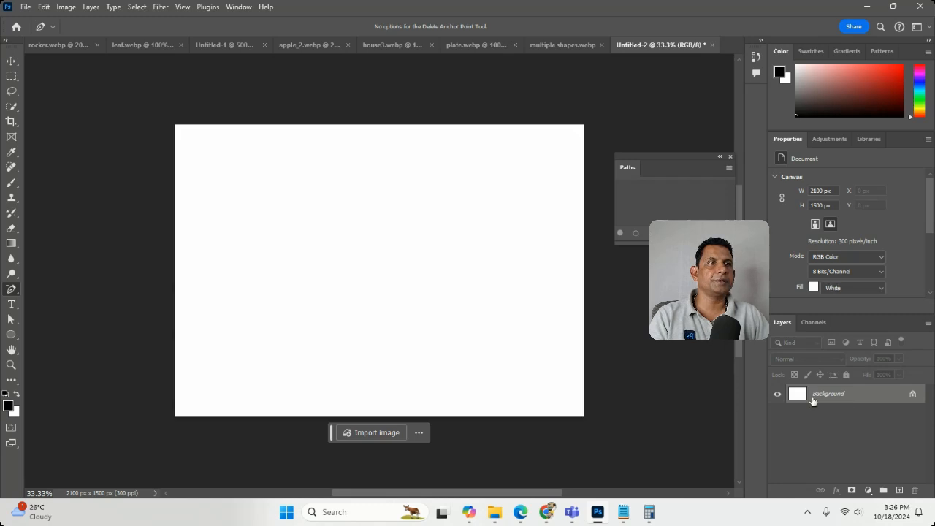
Step: Show the rulers and place vertical guides at about 650 and 1130 px and horizontal guides at about 160, 360 and 770 px
click(17, 291)
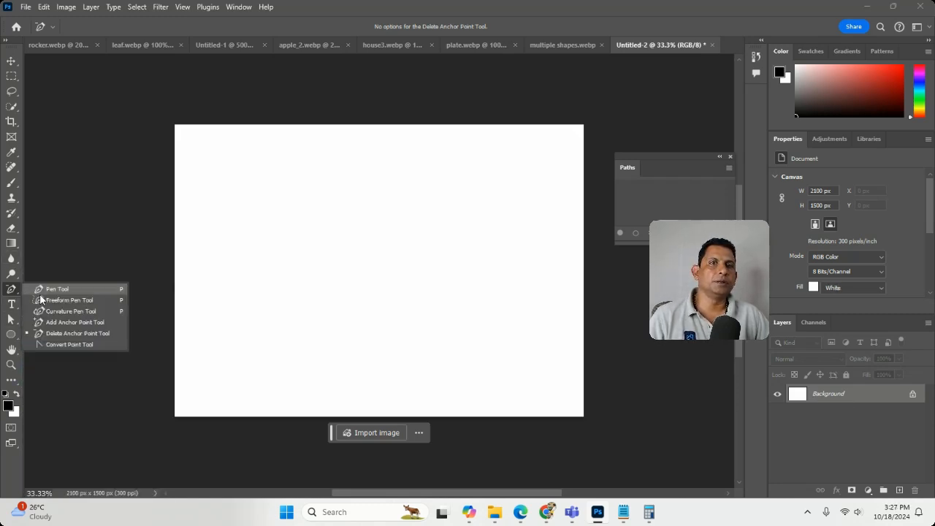
click(45, 300)
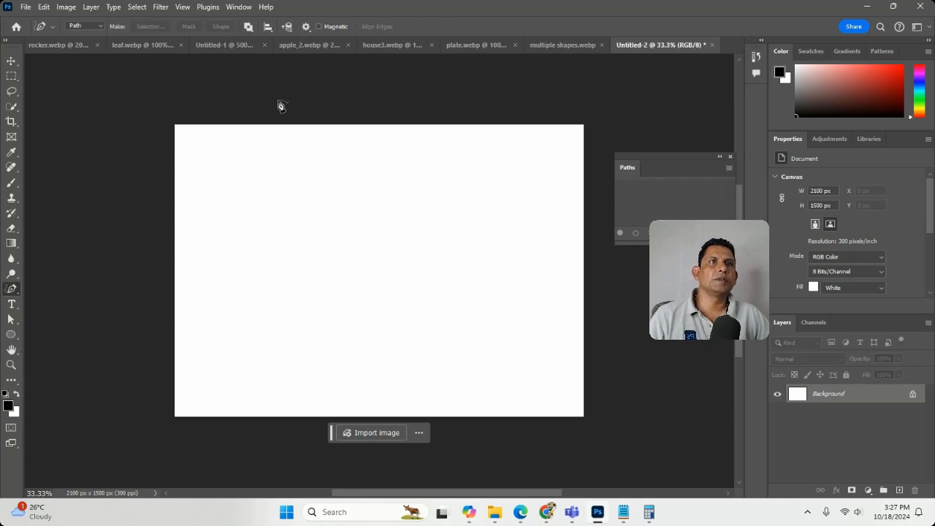
key(ctrl+r)
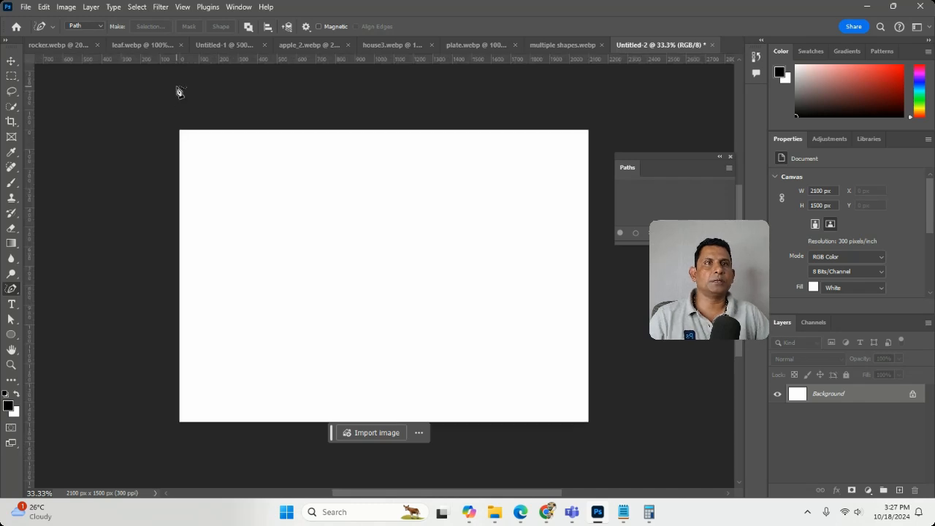
drag(322, 62, 326, 282)
drag(31, 282, 307, 307)
drag(29, 238, 400, 280)
drag(199, 59, 209, 198)
drag(333, 60, 333, 160)
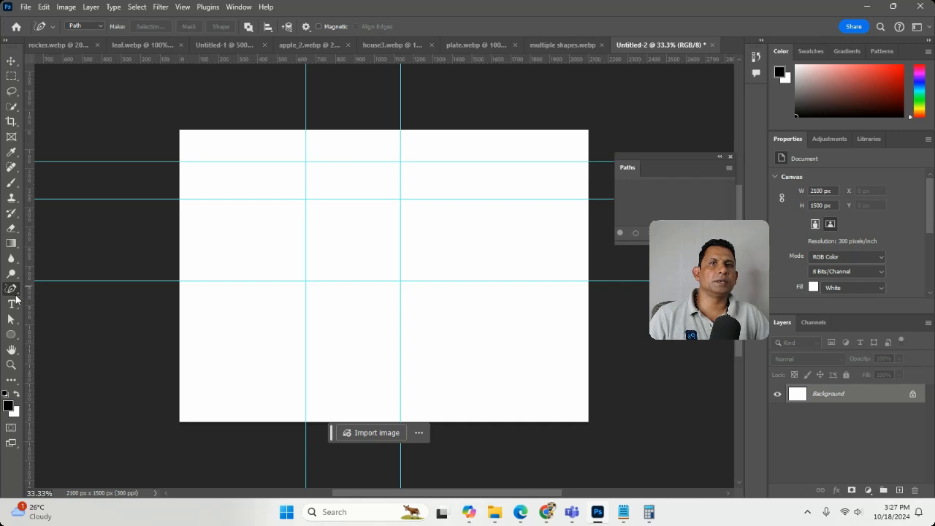
Step: Draw a closed five-point house outline along the guides with the Pen tool, its roof peak centred on the uppermost guide
right_click(15, 293)
click(45, 289)
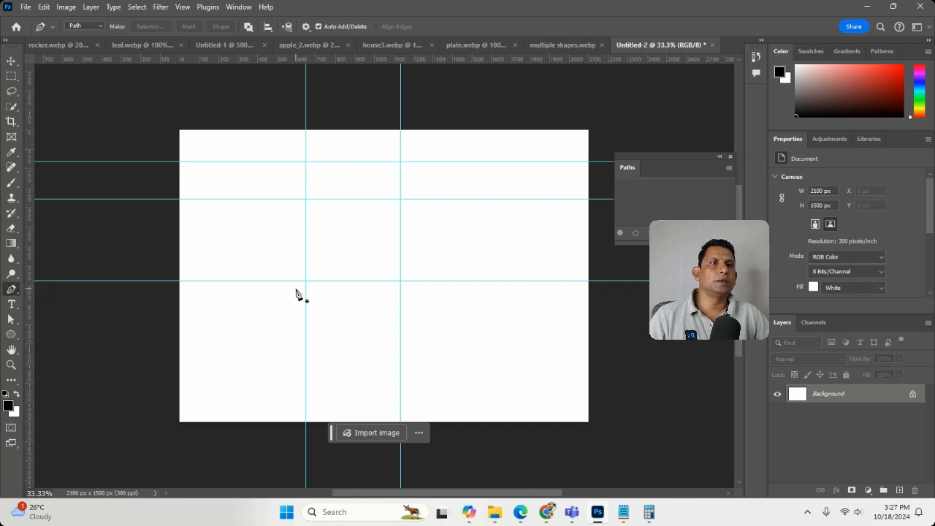
click(307, 280)
click(306, 199)
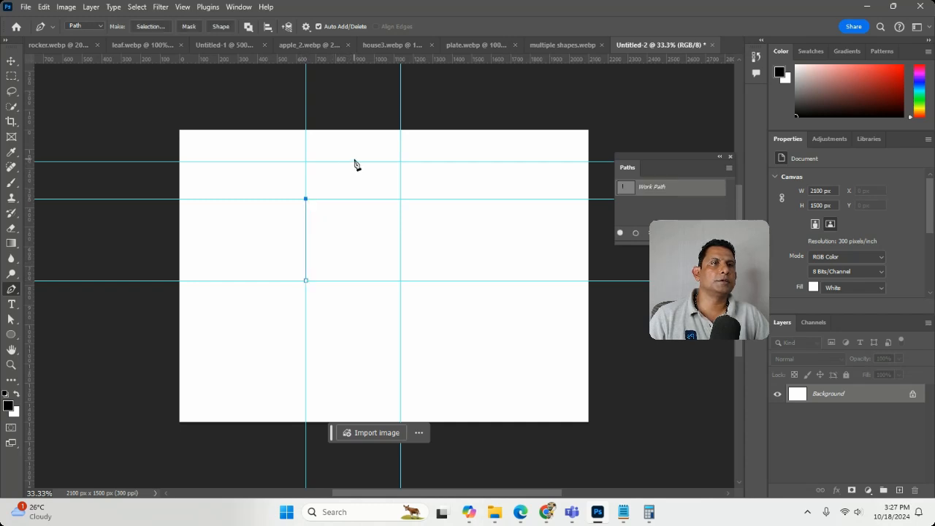
click(353, 160)
click(401, 199)
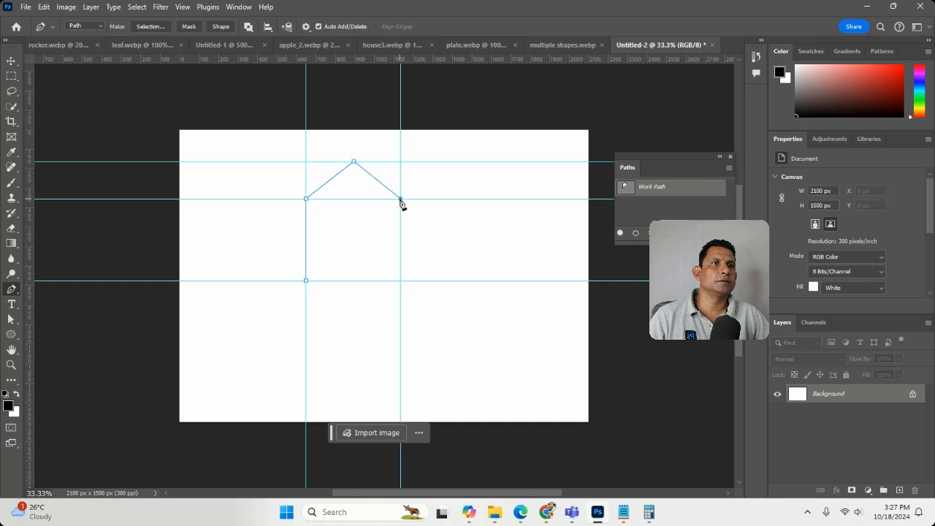
click(400, 281)
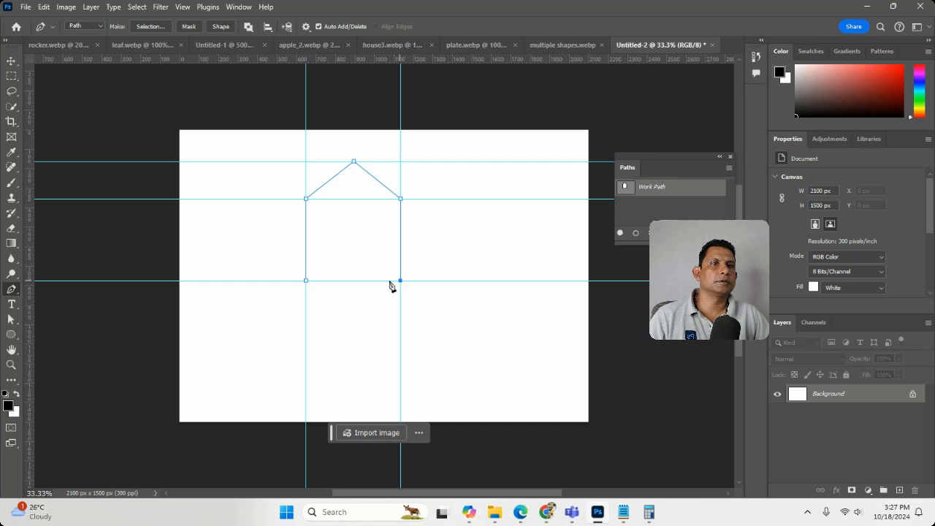
click(306, 282)
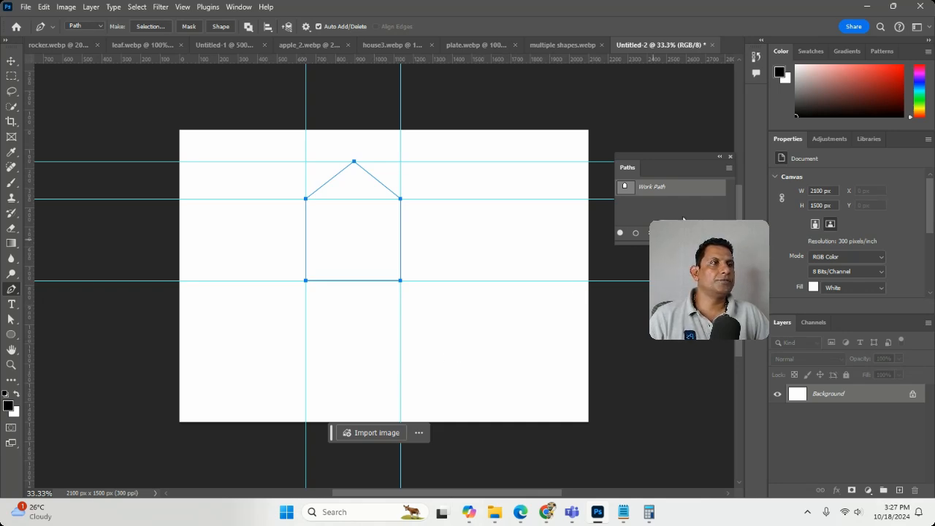
Step: Save the house work path as Path 1 and stroke it with the Brush
double_click(679, 188)
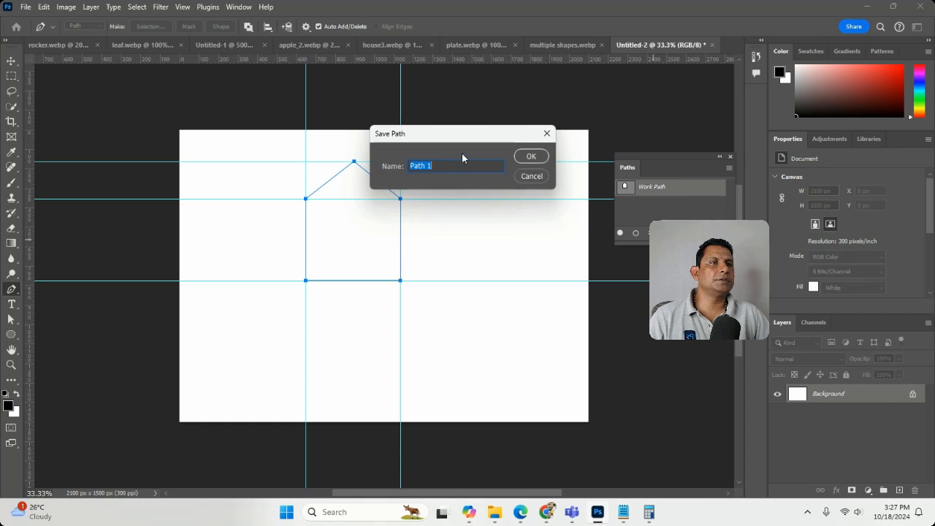
click(529, 156)
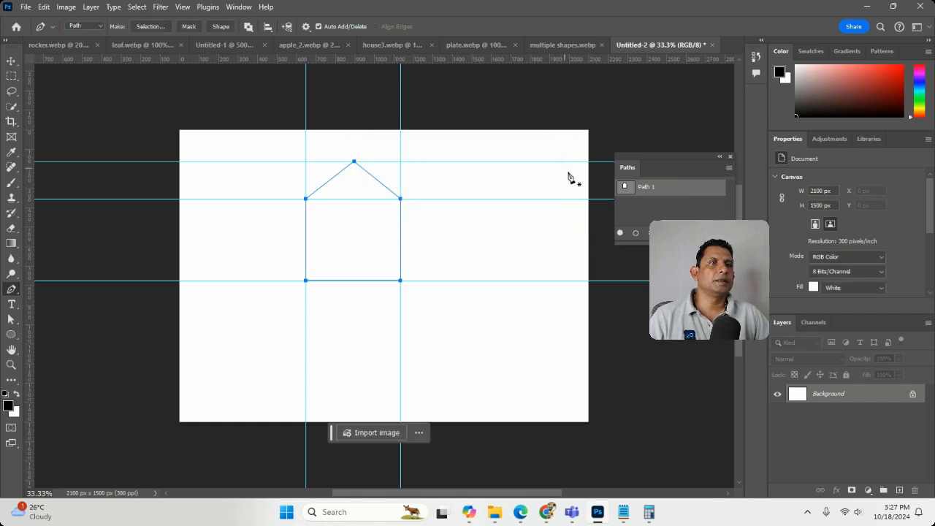
right_click(661, 189)
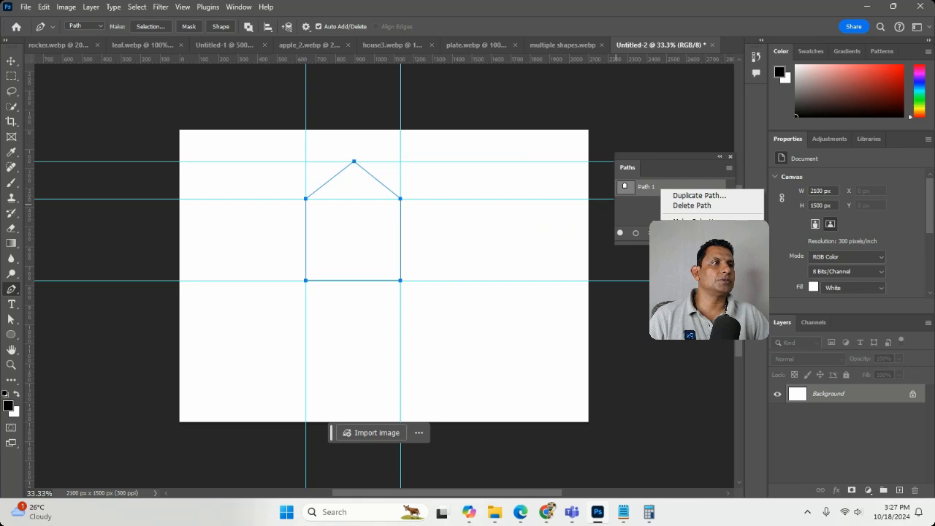
click(694, 241)
click(551, 155)
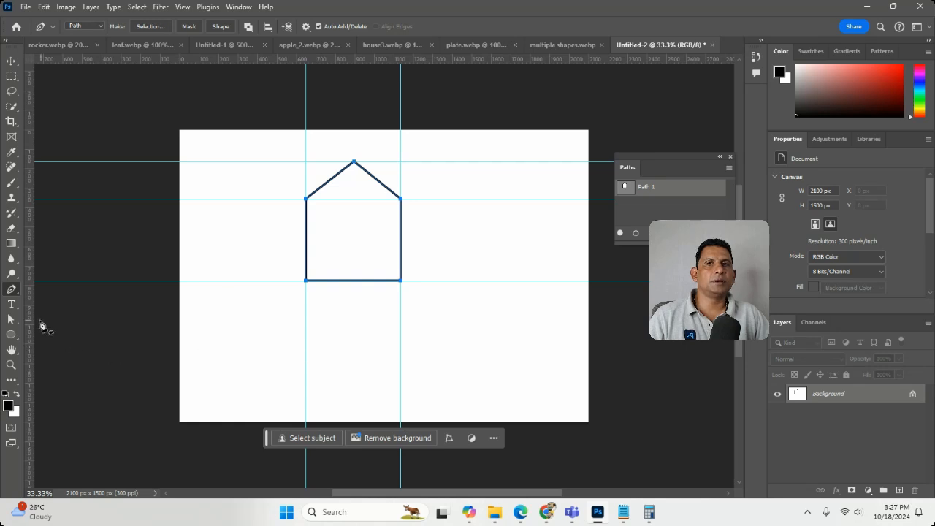
Step: Delete Path 1 along with its stray anchor points, keeping the stroked house outline
click(337, 281)
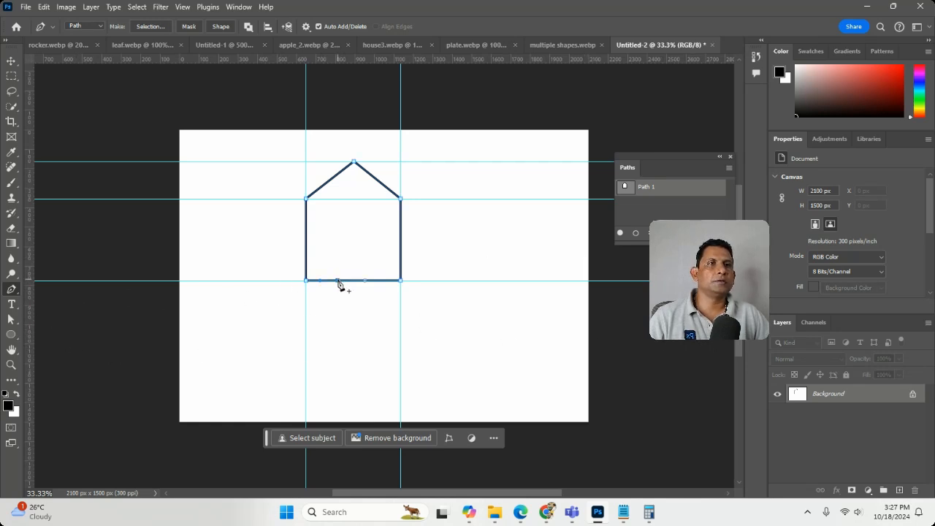
click(338, 229)
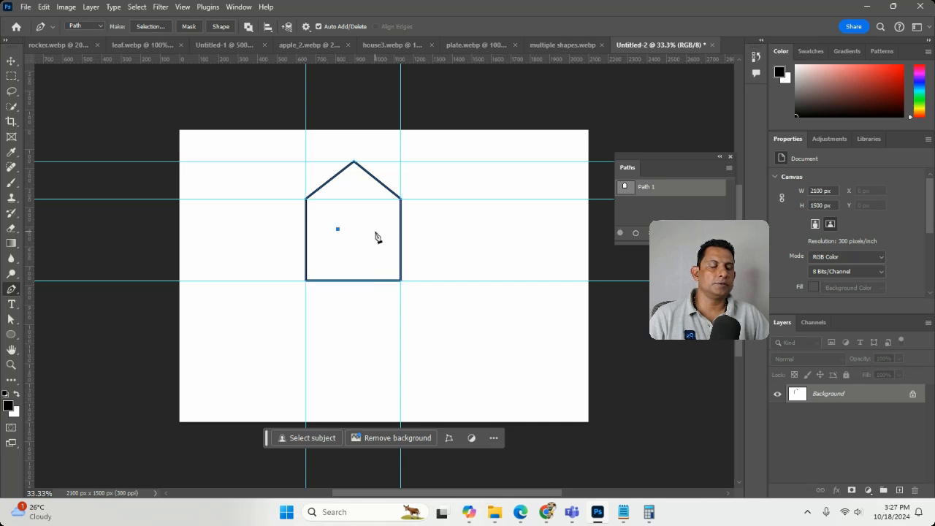
key(Delete)
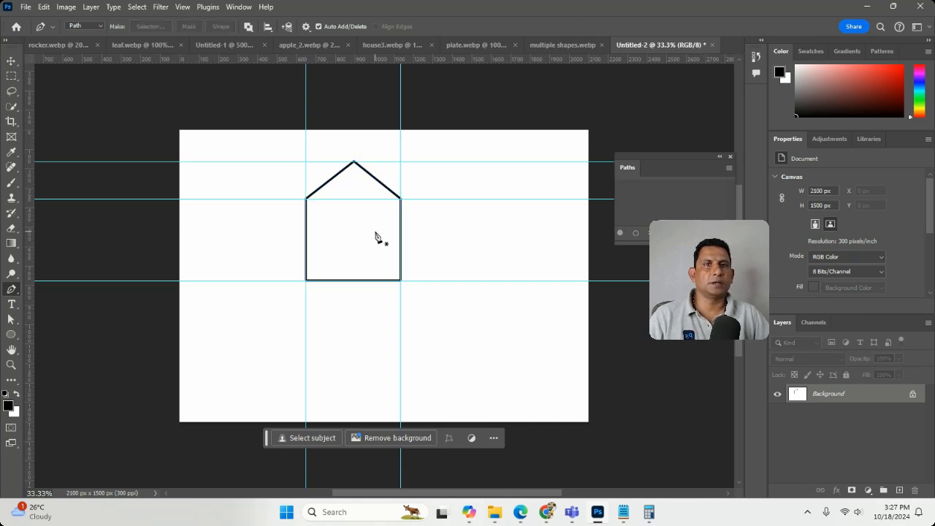
Step: Draw a closed four-point upright rectangle path about 155 px wide and 300 px high below the house with the Pen tool
right_click(12, 290)
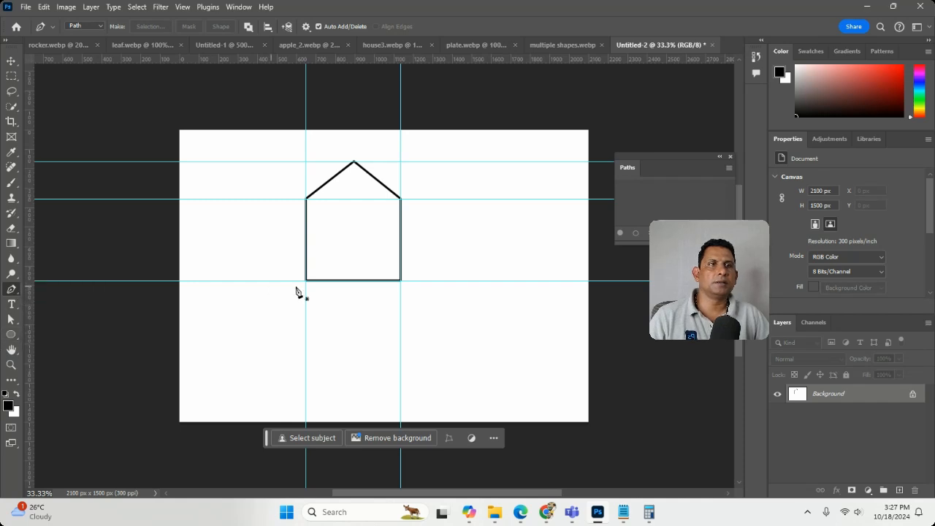
click(57, 289)
click(345, 365)
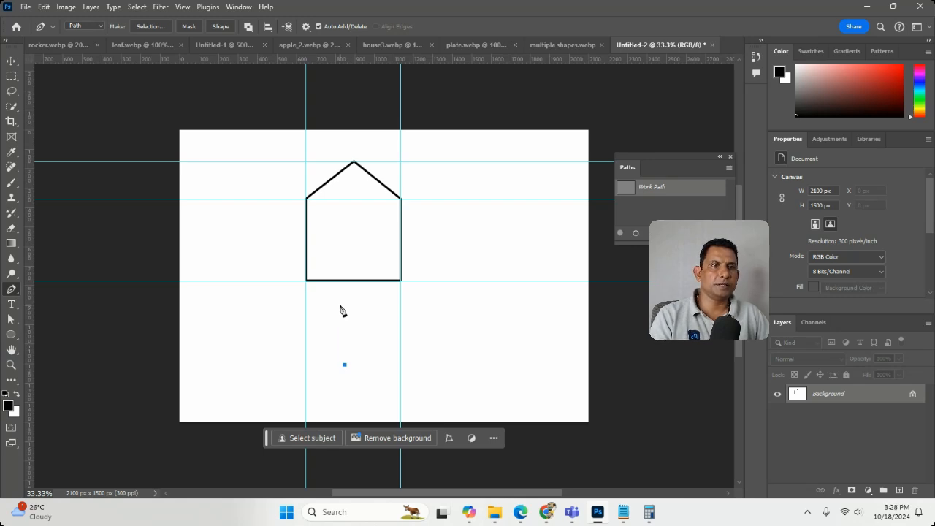
click(344, 304)
click(375, 305)
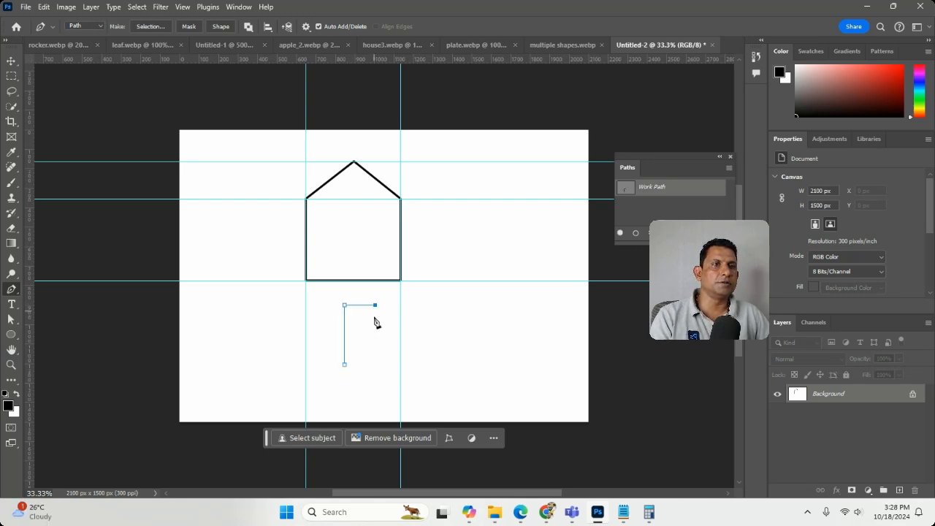
click(375, 362)
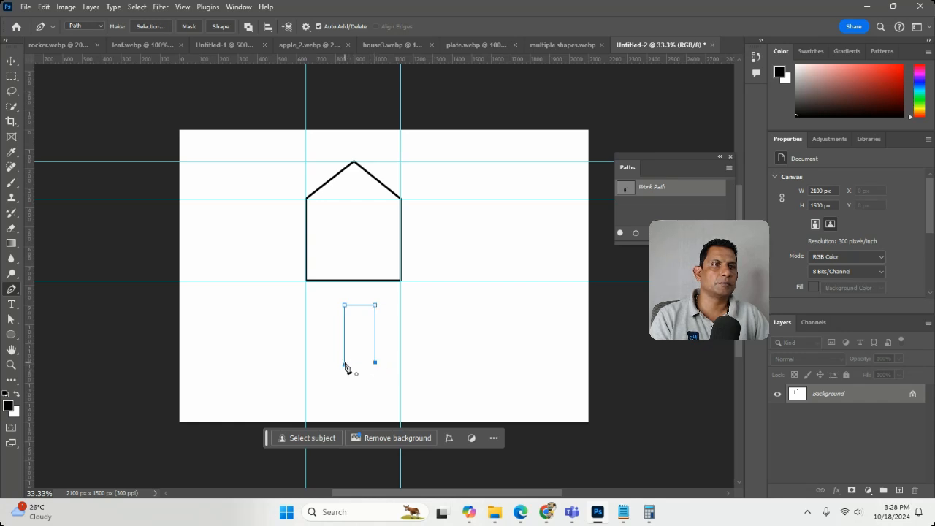
click(345, 365)
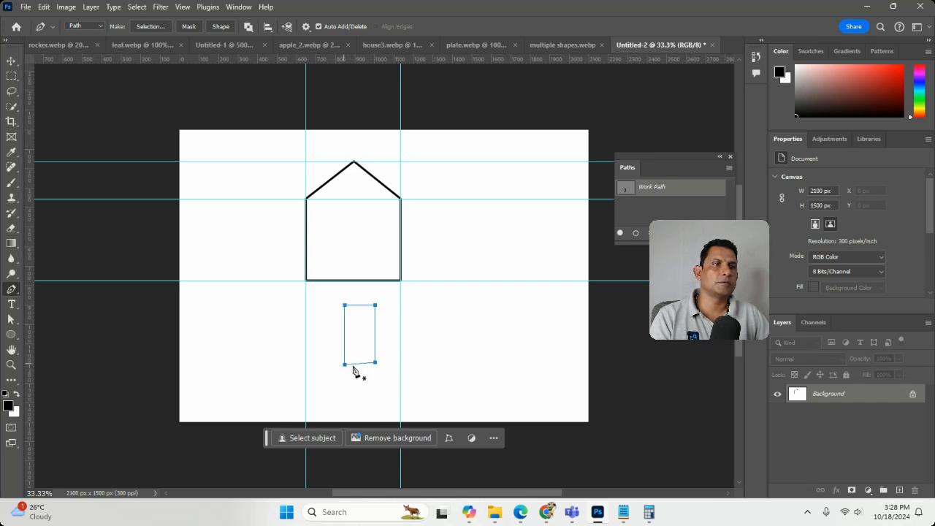
Step: Move the whole rectangle path slightly up toward the house with the Direct Selection tool
click(11, 365)
drag(371, 371, 397, 374)
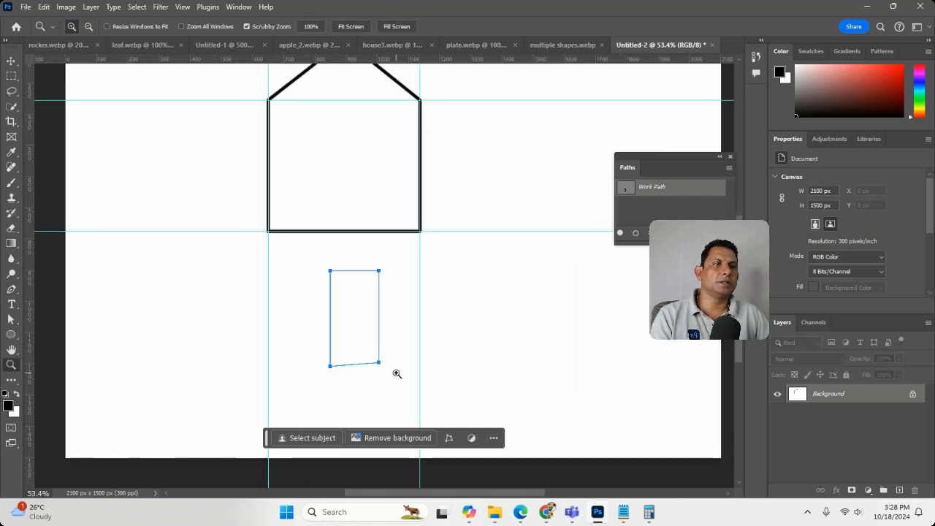
mouse_move(290, 346)
mouse_down()
mouse_move(373, 373)
mouse_move(326, 252)
mouse_move(294, 98)
mouse_move(317, 176)
mouse_move(393, 315)
mouse_move(410, 327)
mouse_move(392, 317)
mouse_up()
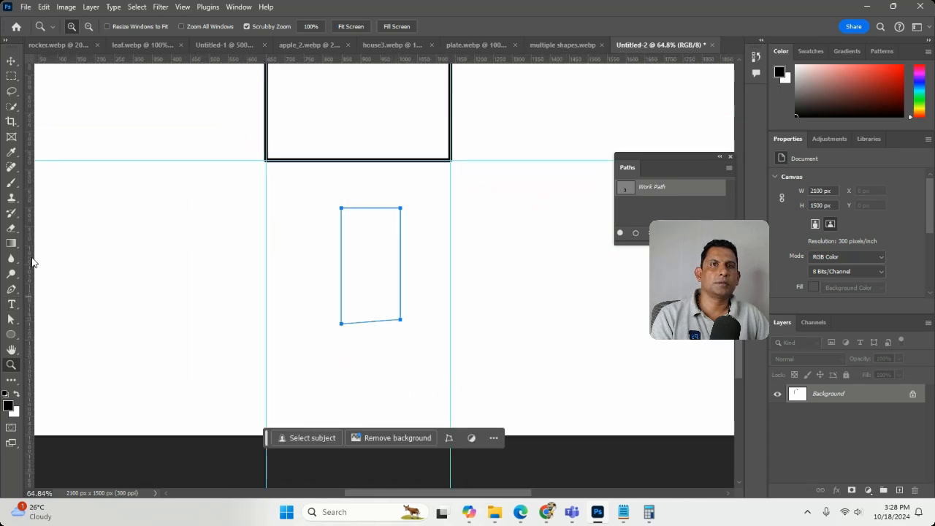
click(11, 319)
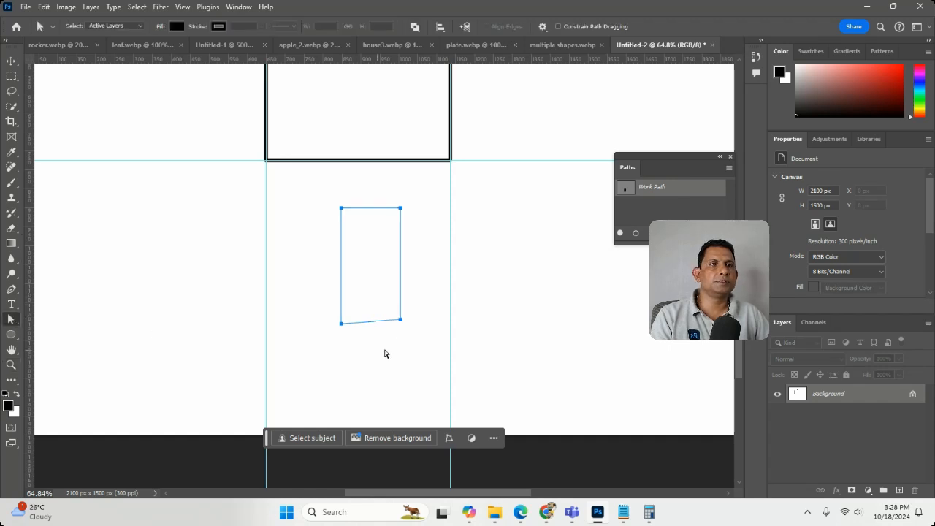
drag(403, 322, 397, 307)
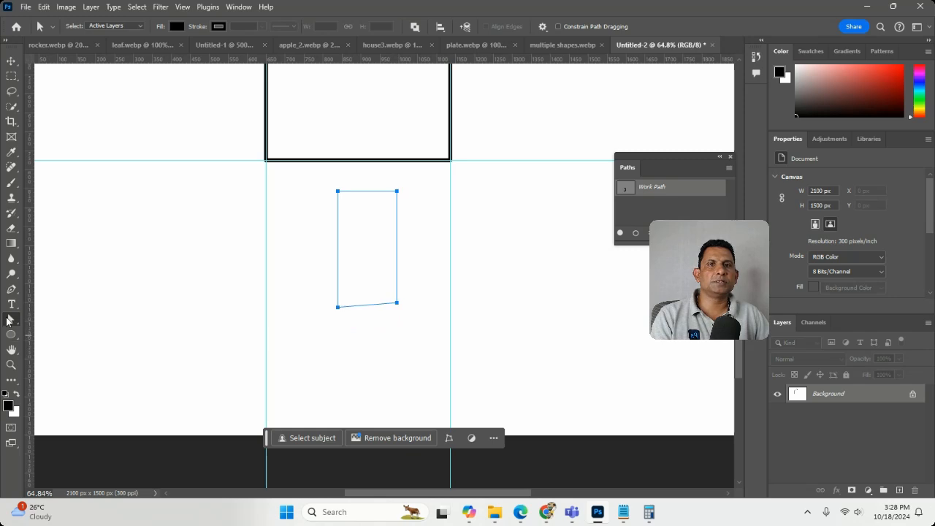
Step: Deselect the rectangle path, select only its lower-right anchor point and move that point slightly down
click(348, 367)
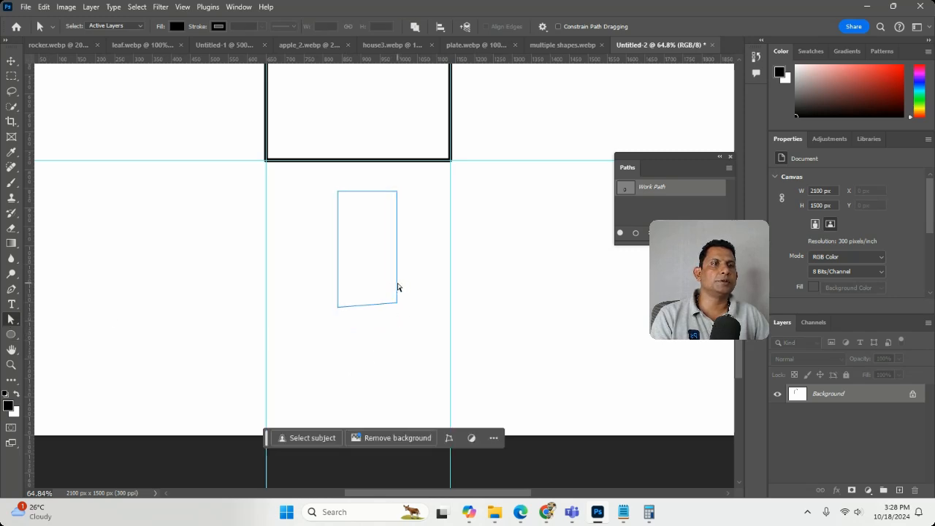
click(398, 287)
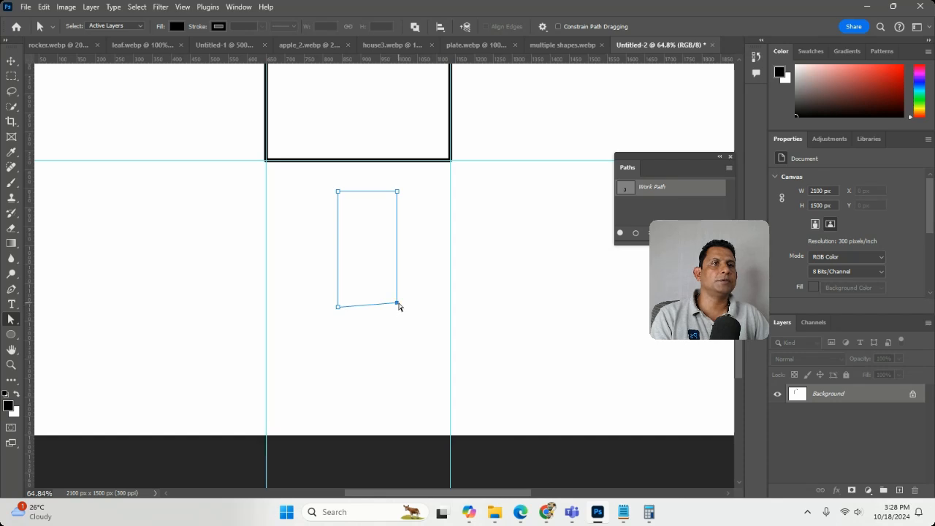
drag(399, 305, 398, 312)
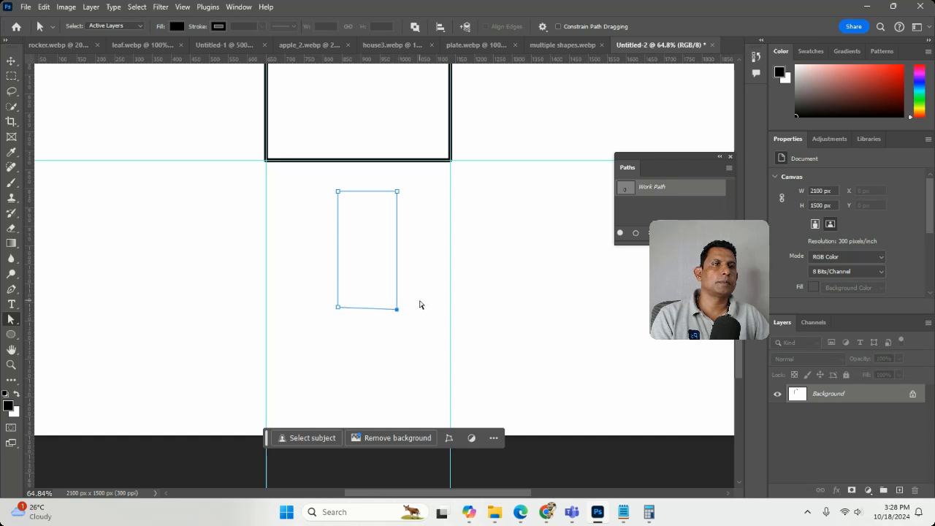
Step: Raise the rectangle path's upper edge toward the house to make the shape taller
click(471, 247)
mouse_move(377, 192)
mouse_down()
mouse_move(368, 75)
mouse_move(386, 175)
mouse_move(375, 179)
mouse_up()
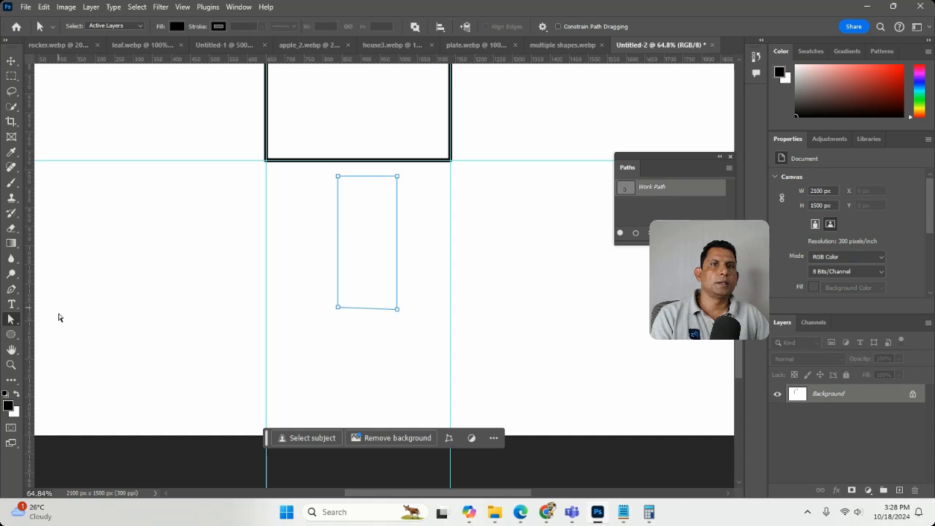
right_click(14, 320)
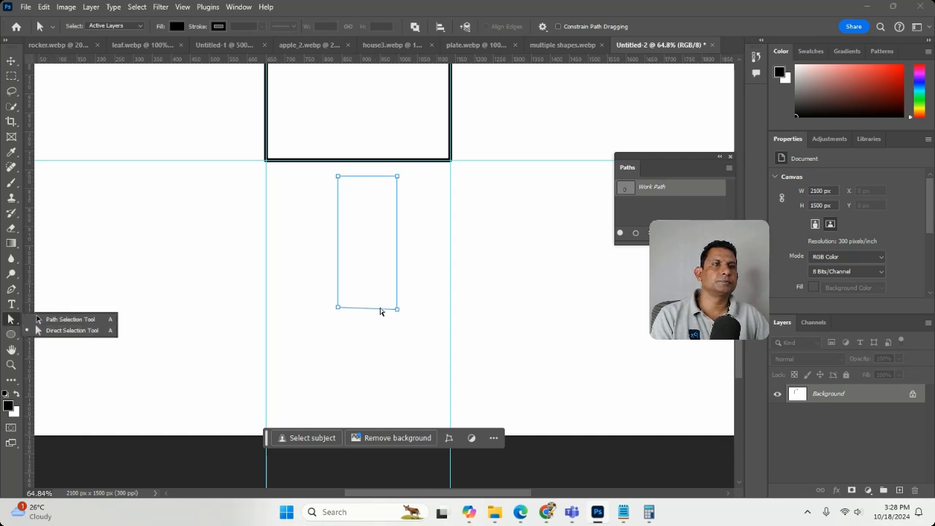
Step: Try shifting the rectangle path's lower and right edges, undoing each move, then select only its two lower anchor points
mouse_move(380, 311)
mouse_down()
mouse_move(380, 172)
mouse_move(379, 278)
mouse_move(367, 307)
mouse_up()
key(ctrl+z)
click(453, 267)
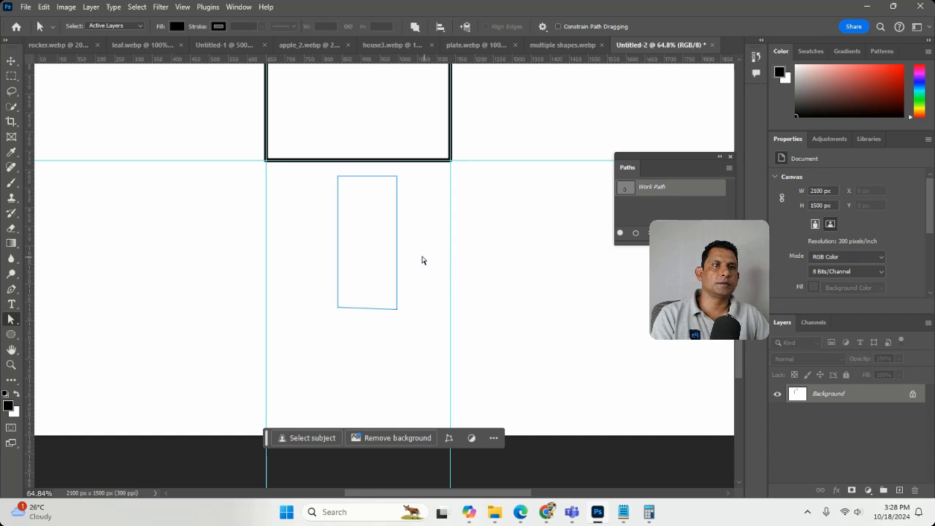
drag(398, 257, 398, 231)
key(ctrl+z)
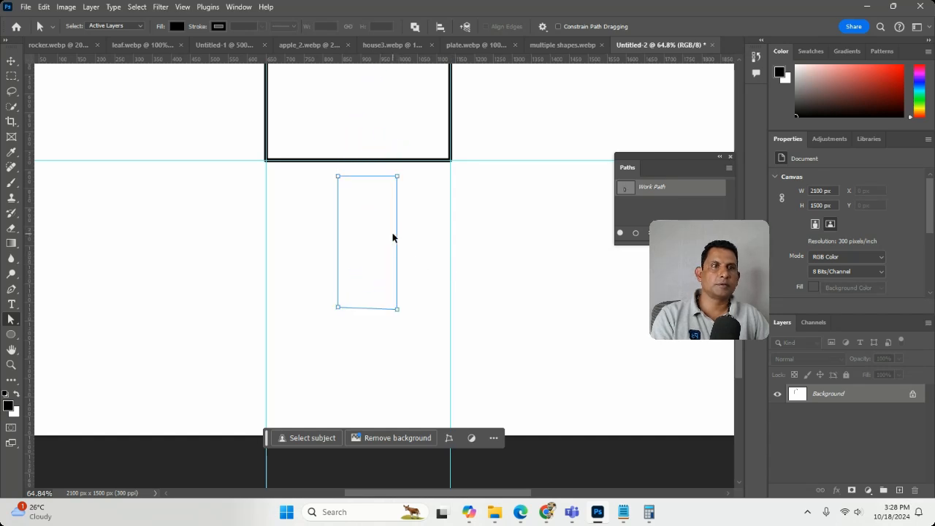
click(446, 316)
drag(415, 349, 260, 182)
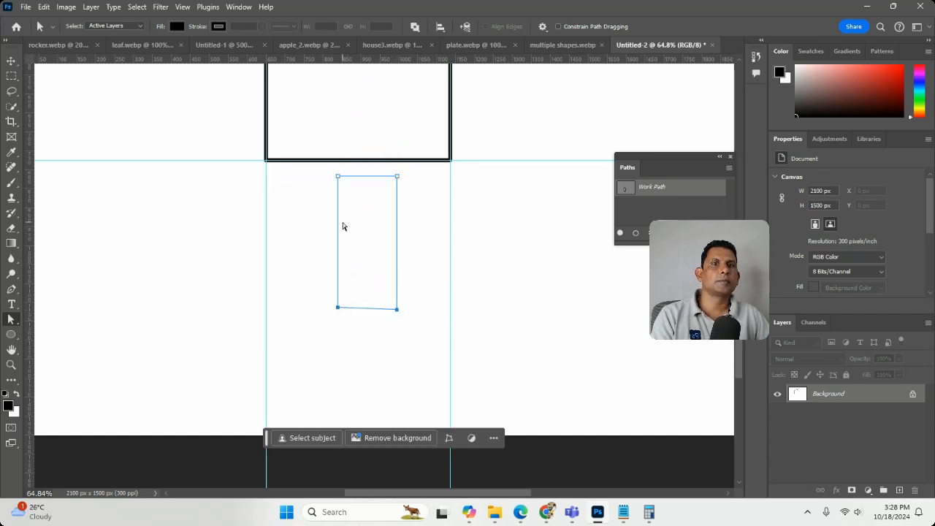
Step: Move the whole rectangle path up into the house with the Path Selection tool so its lower edge sits on the house's base line
right_click(12, 320)
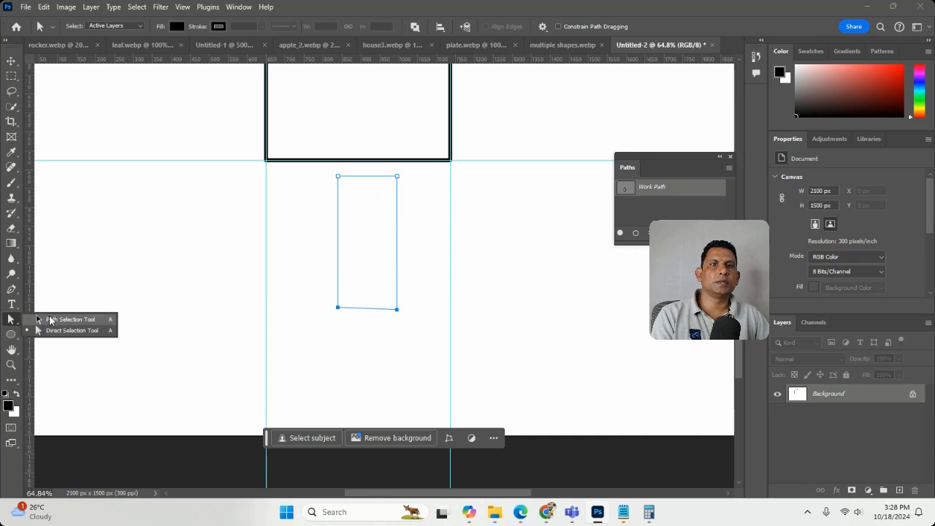
click(53, 320)
click(399, 251)
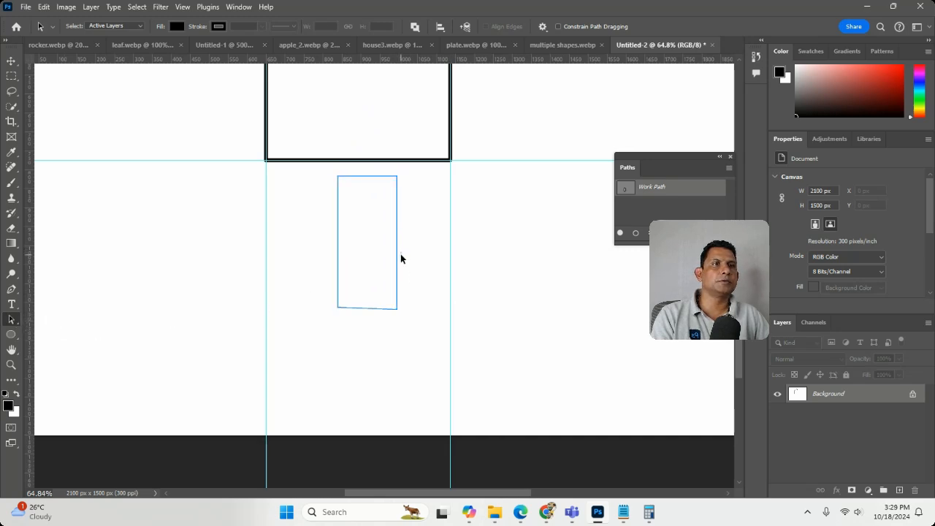
click(395, 258)
drag(398, 292, 394, 145)
scroll(420, 317, up, 5)
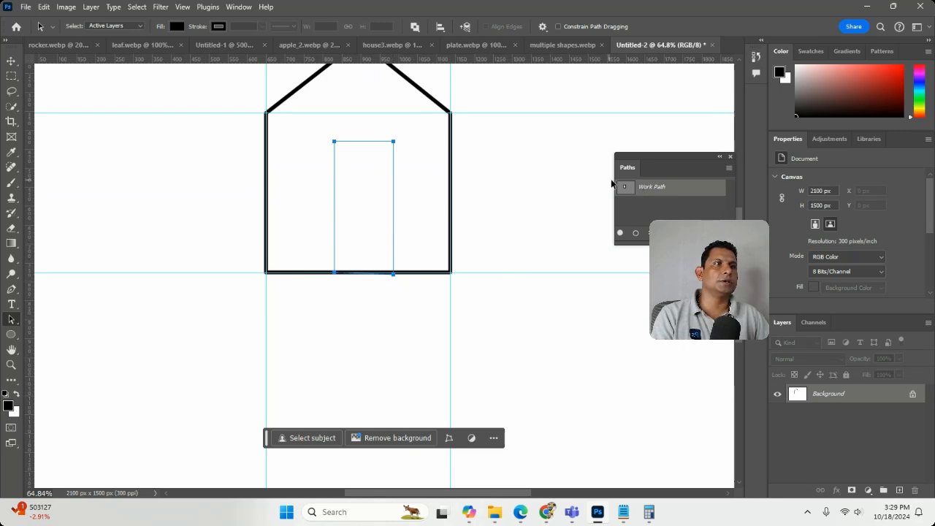
Step: Save the work path as Path 1, deselect it, and select the rectangle inside the house again
double_click(654, 188)
click(526, 158)
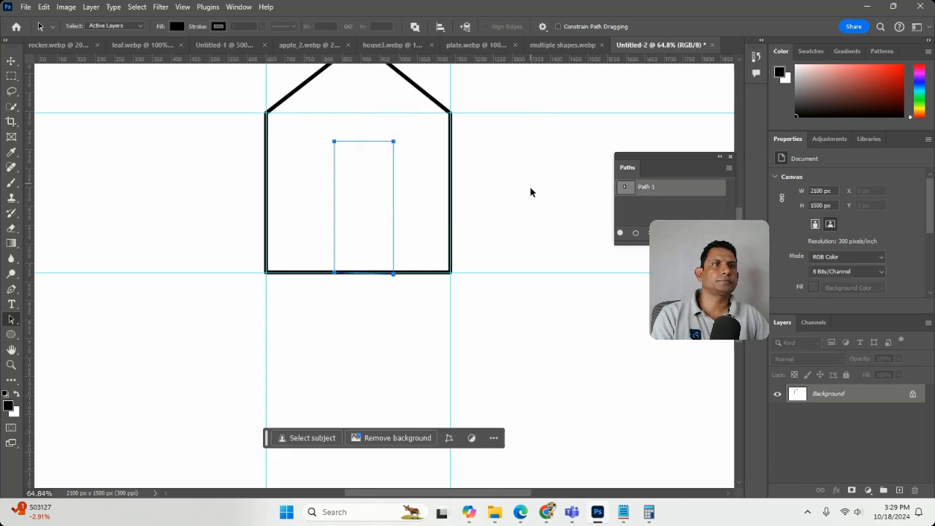
scroll(532, 200, up, 1)
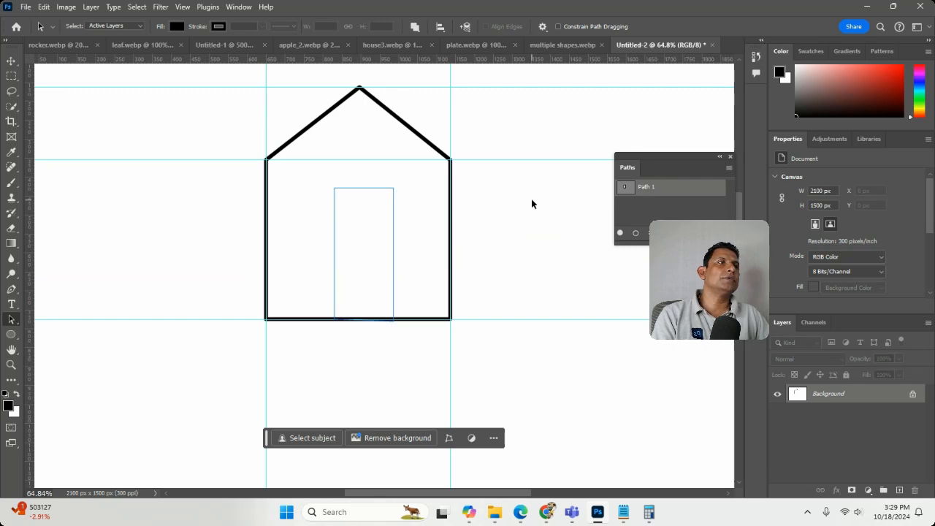
click(393, 212)
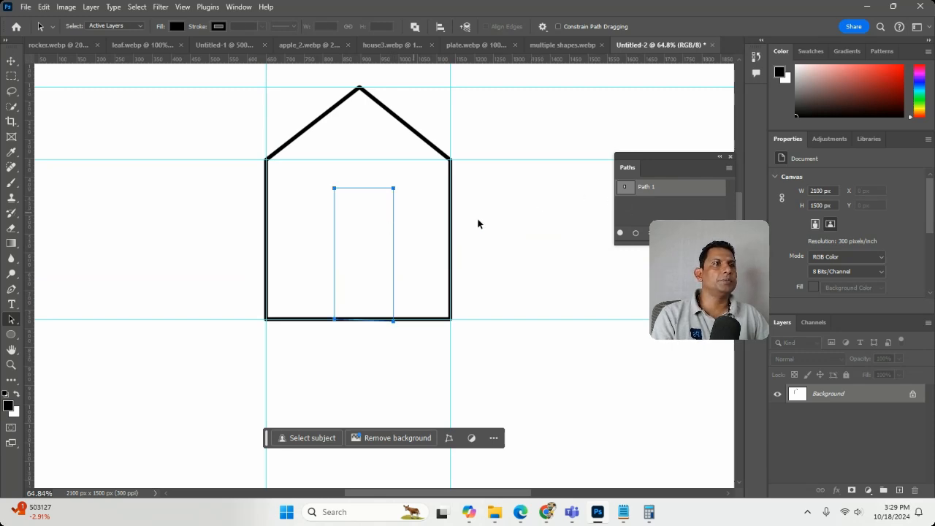
Step: Add a new empty path below Path 1 and keep its default name
click(700, 233)
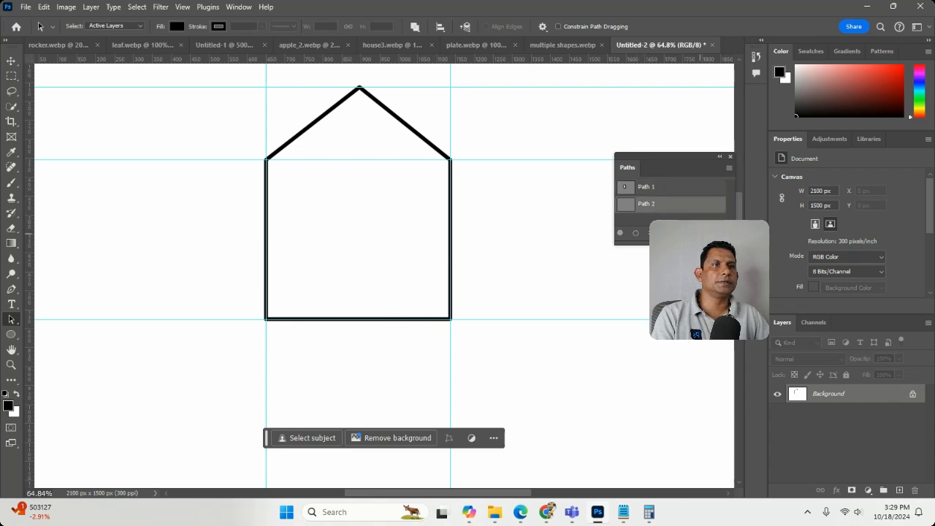
double_click(676, 207)
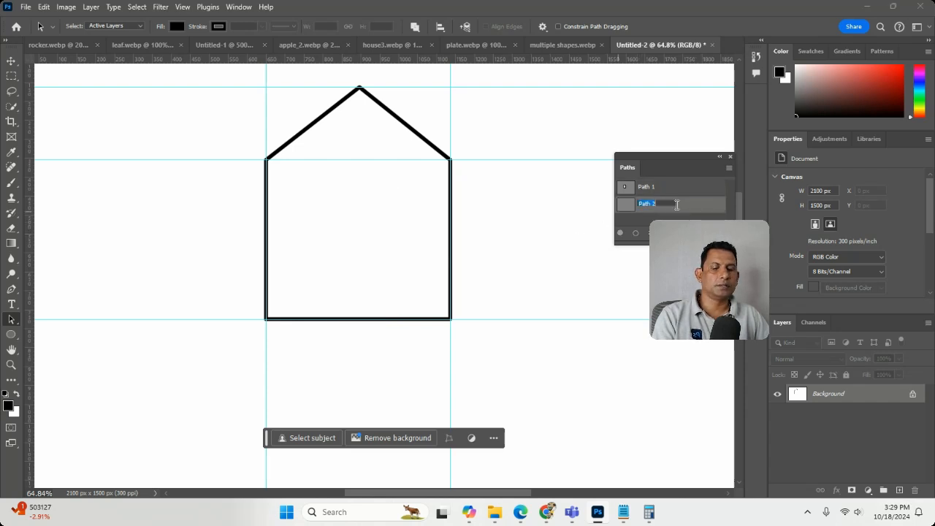
click(625, 204)
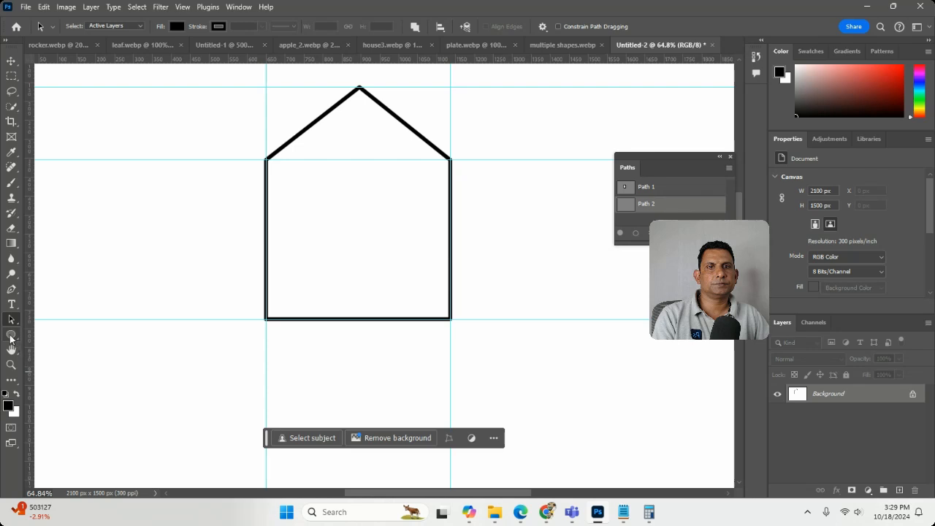
Step: Draw a closed four-point slanted door outline about 175 px wide and 300 px high on the house's base with the Pen tool
click(11, 289)
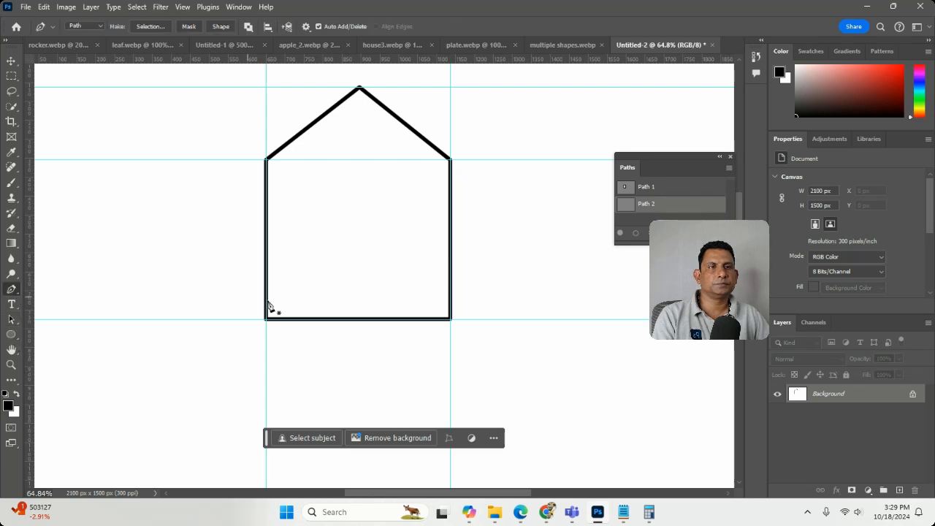
click(325, 319)
click(342, 205)
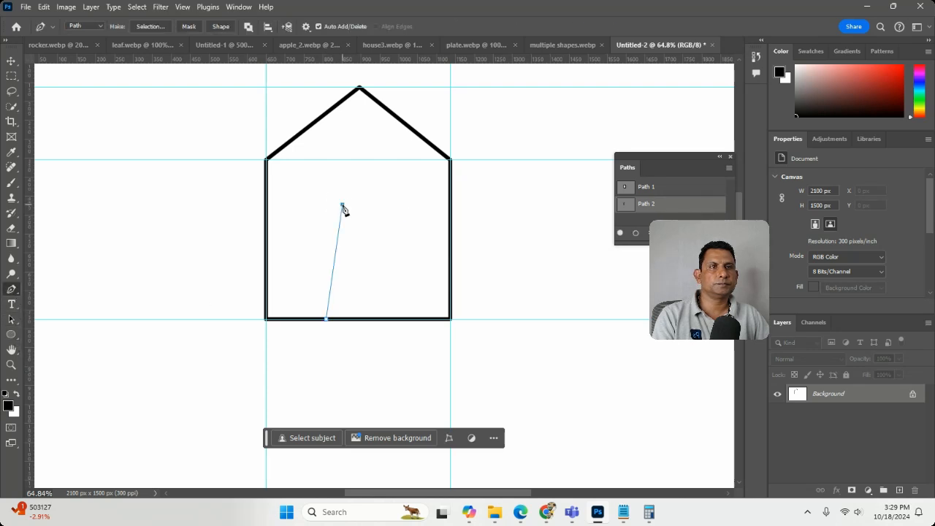
click(403, 207)
click(393, 318)
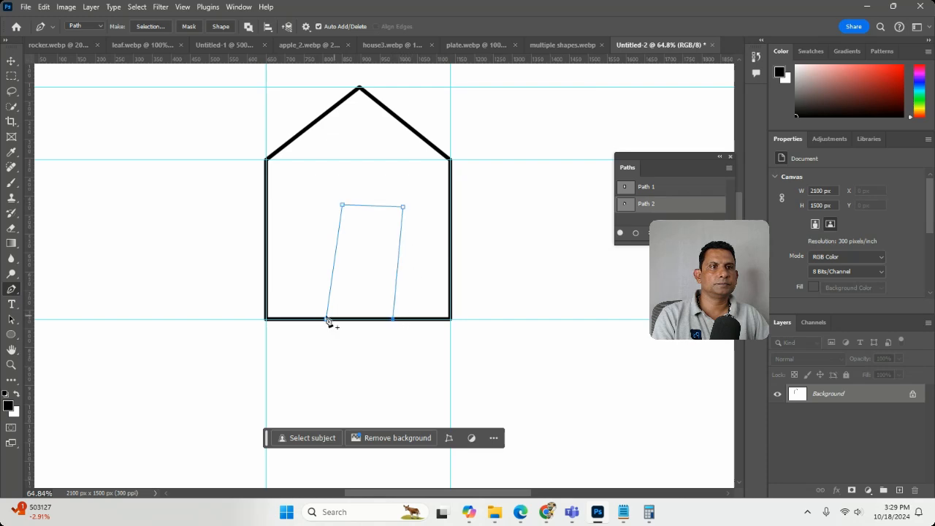
click(326, 319)
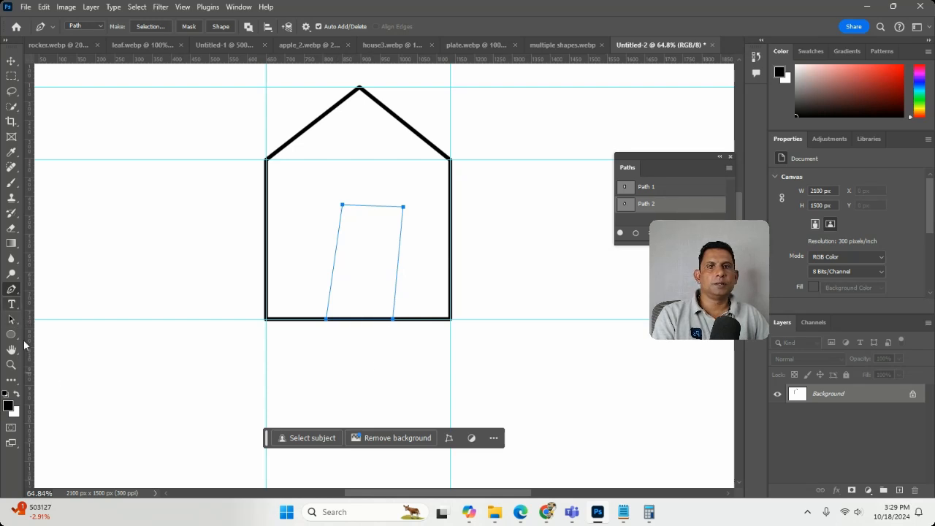
Step: Move the whole slanted door outline slightly left along the house's base with the Direct Selection tool and deselect it
drag(12, 320, 57, 331)
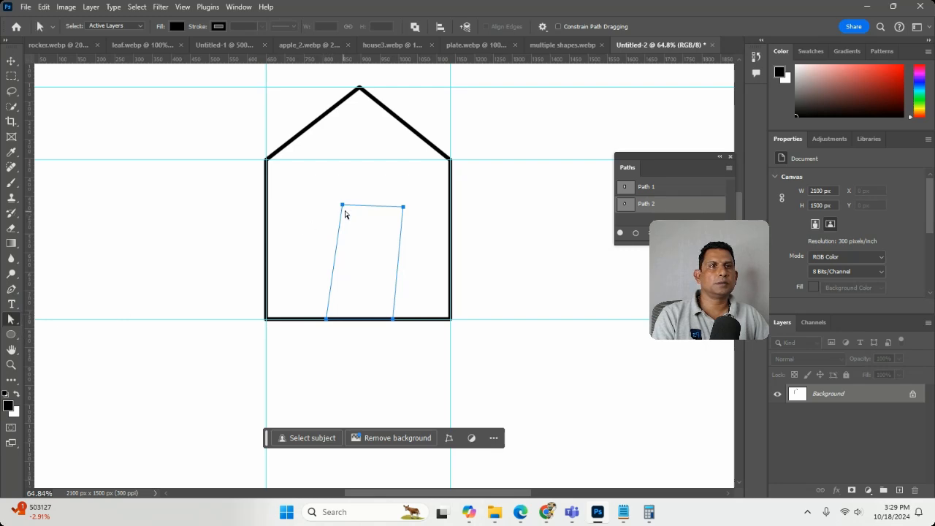
mouse_move(342, 205)
mouse_down()
mouse_move(330, 209)
mouse_move(339, 207)
mouse_up()
click(386, 191)
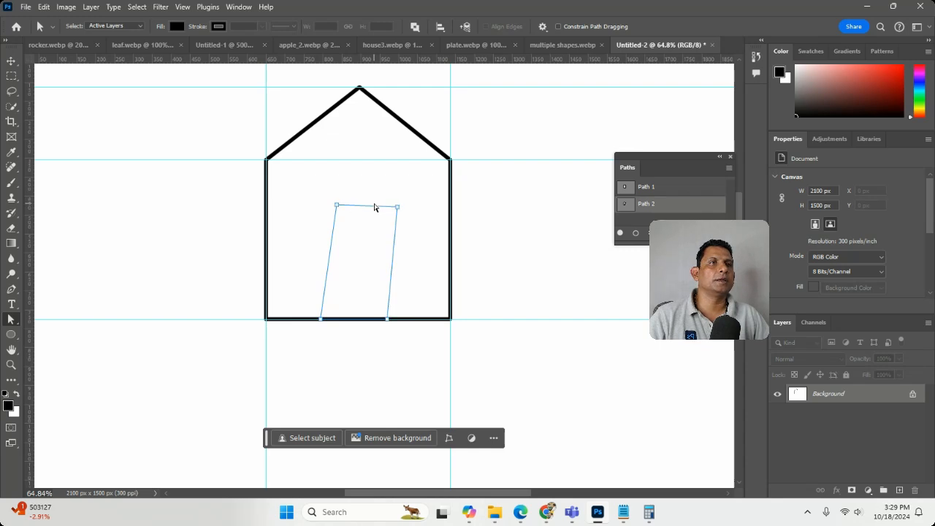
Step: Shift the door outline's two upper anchor points left until its sides stand nearly vertical and its upper edge is nearly level
drag(337, 206, 331, 208)
mouse_move(396, 207)
mouse_down()
mouse_move(377, 202)
mouse_move(390, 208)
mouse_up()
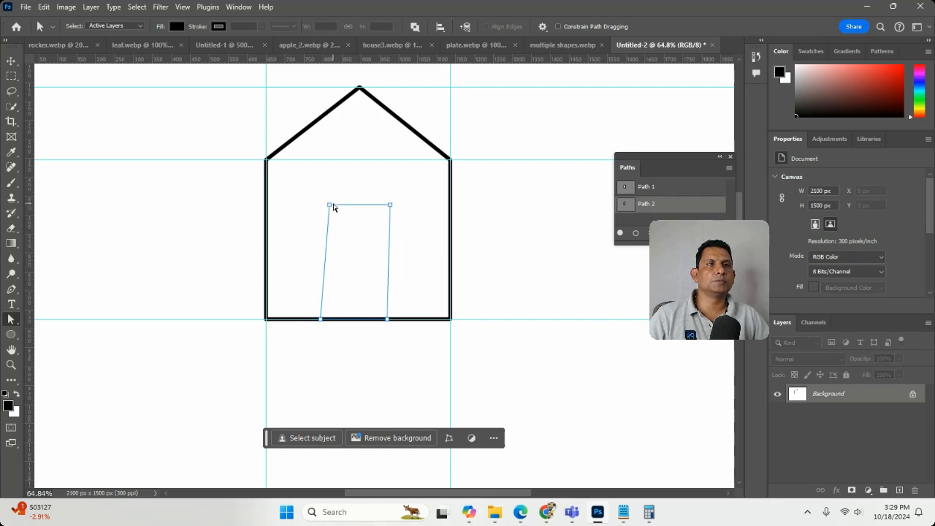
drag(329, 207, 324, 209)
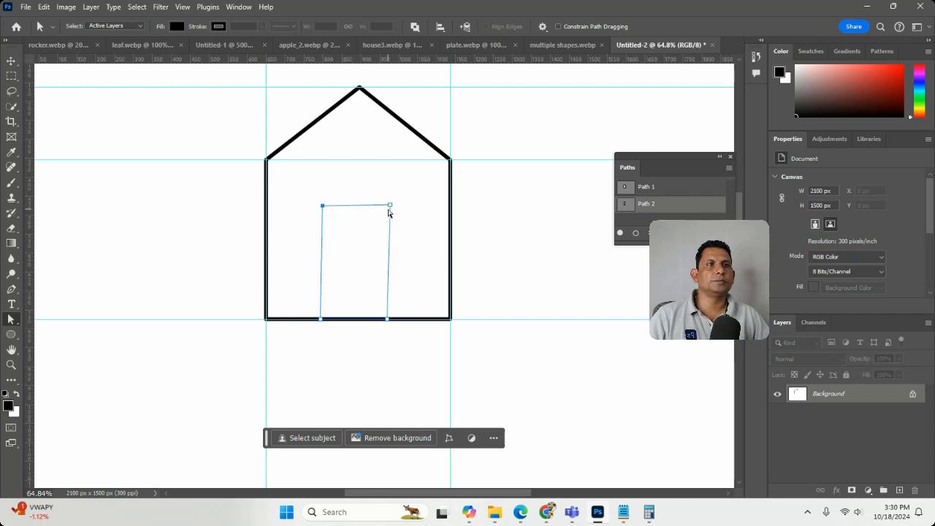
drag(390, 206, 388, 209)
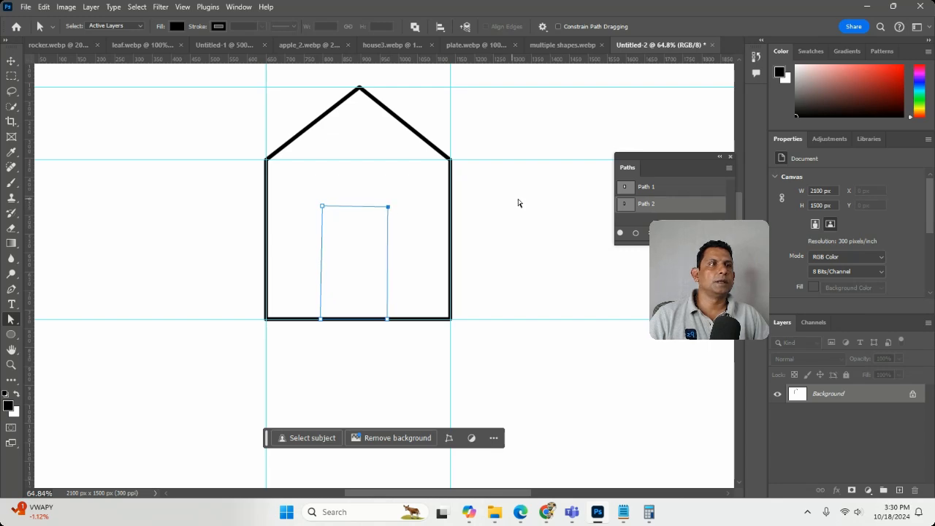
Step: Stroke the Path 2 door outline with the Brush, without simulated pressure, and deselect its anchor points
right_click(655, 212)
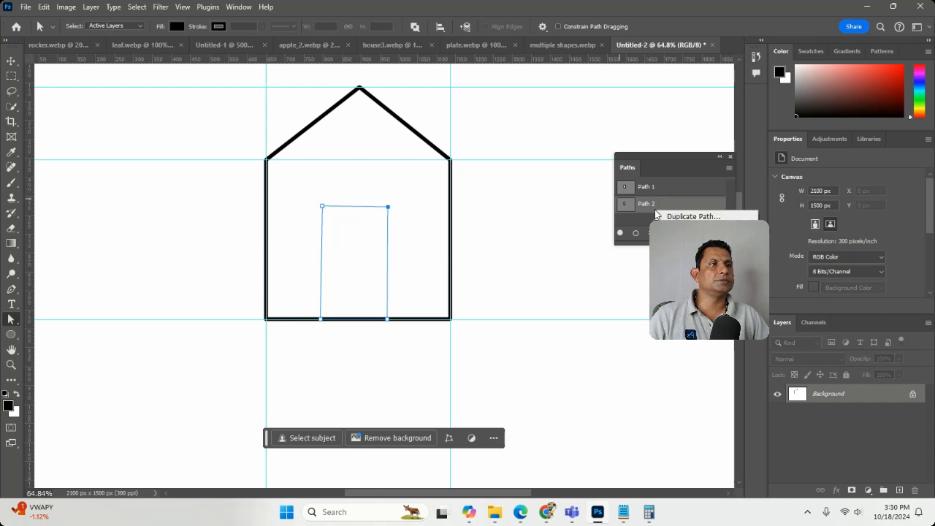
click(690, 264)
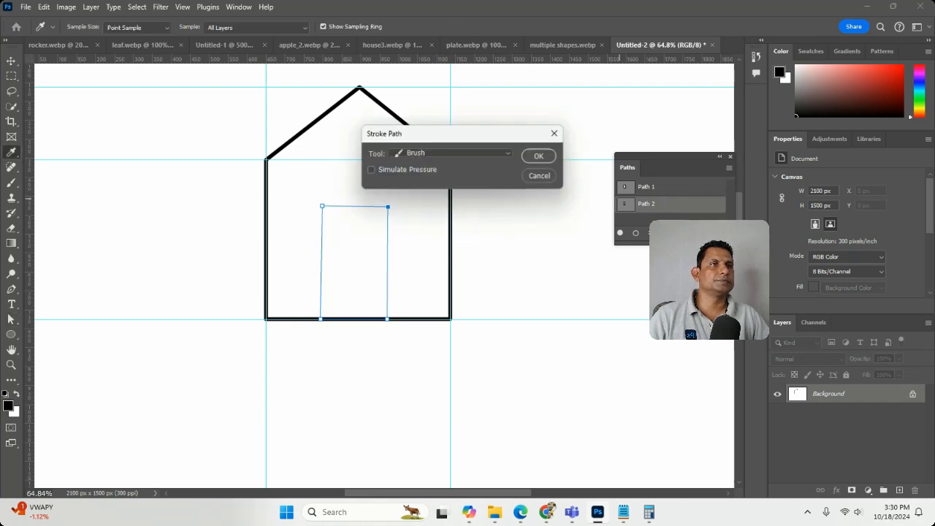
click(534, 159)
click(552, 256)
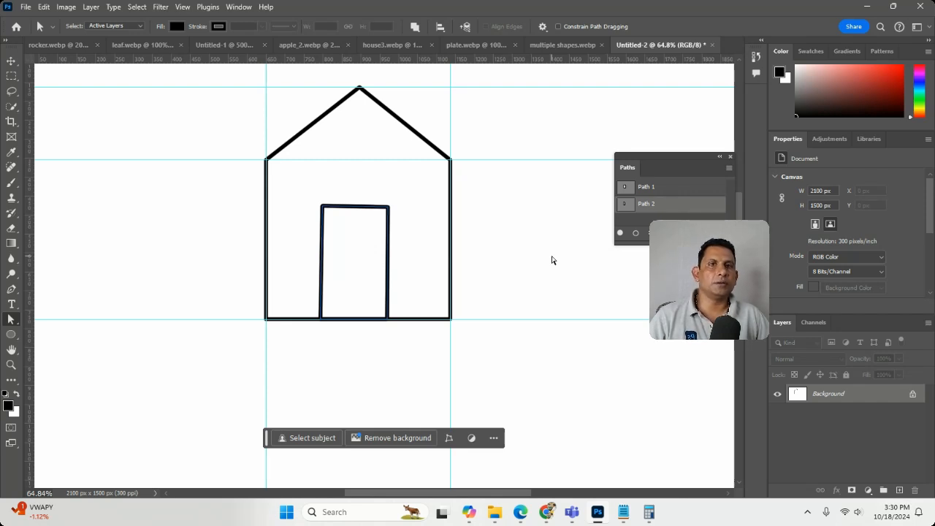
Step: Switch to the Path Selection tool
right_click(29, 320)
click(32, 319)
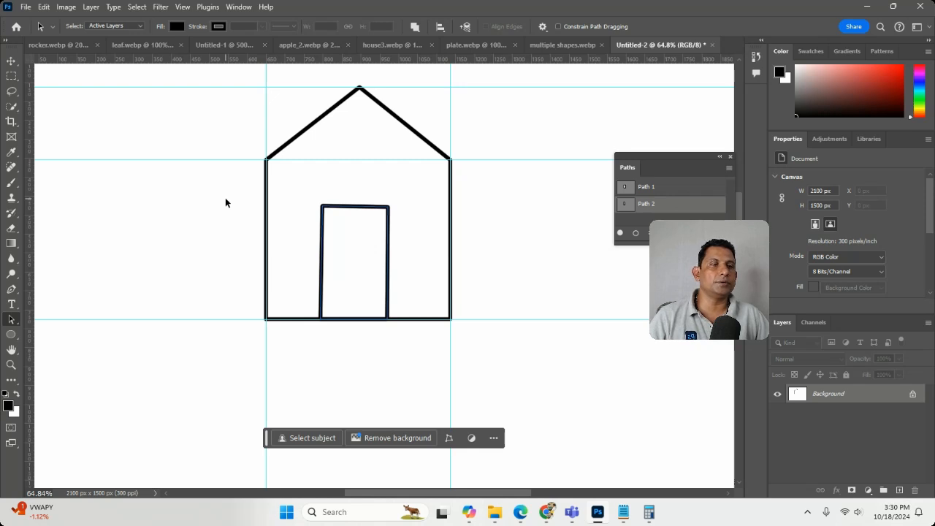
mouse_move(597, 515)
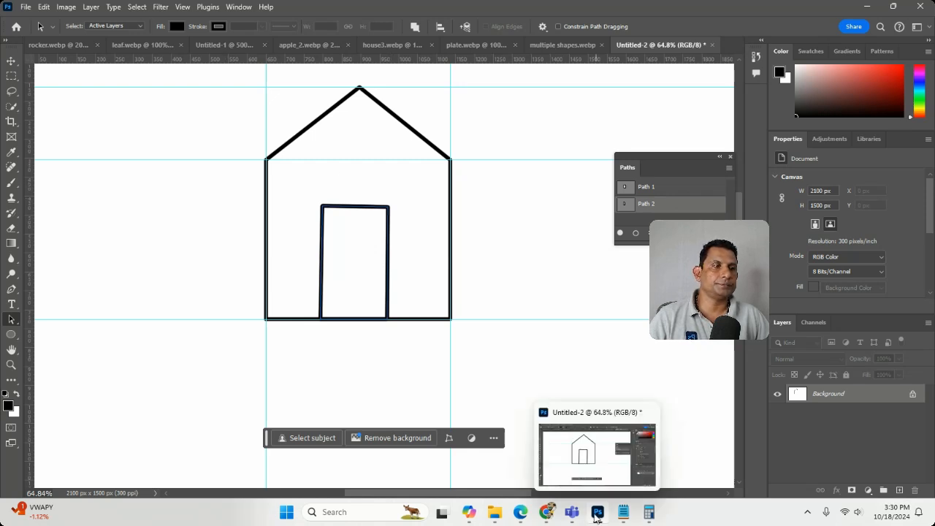